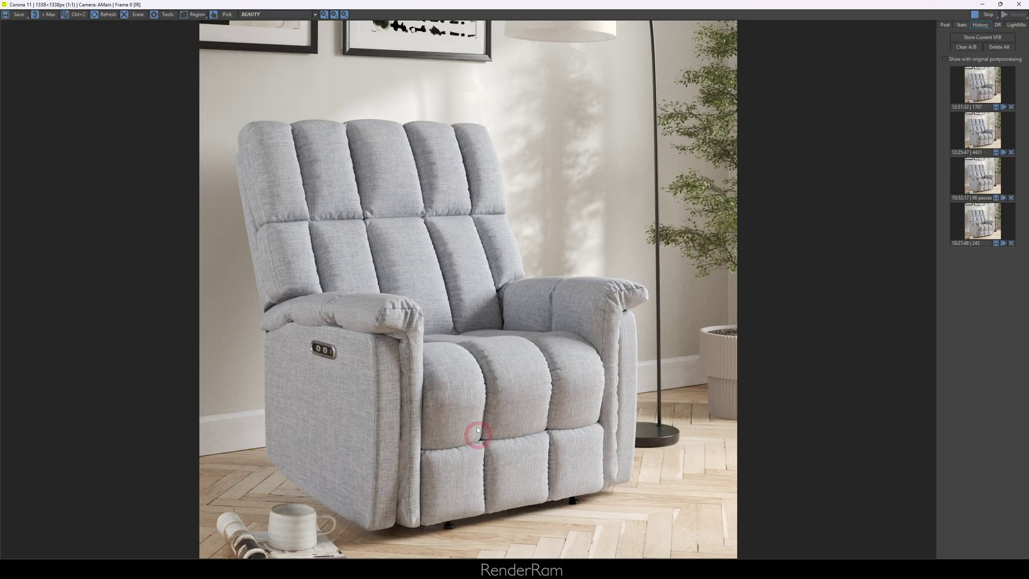
# Set the first stored render as comparison A and drag the A/B split across the render.
pyautogui.click(975, 91)
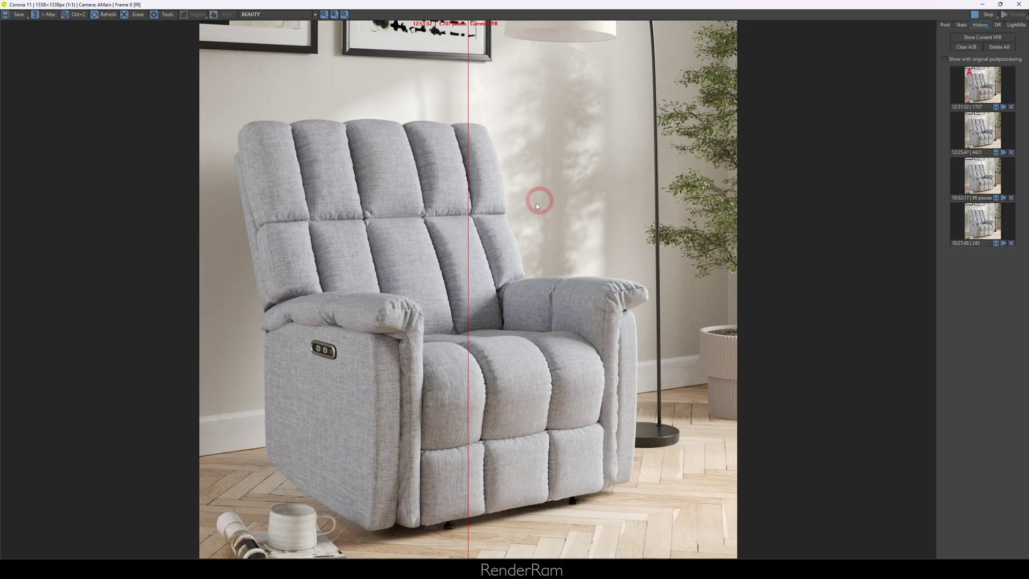
pyautogui.moveTo(467, 223)
pyautogui.mouseDown()
pyautogui.moveTo(651, 268)
pyautogui.moveTo(294, 276)
pyautogui.moveTo(386, 262)
pyautogui.moveTo(664, 294)
pyautogui.mouseUp()
pyautogui.scroll(1, 408, 342)
pyautogui.scroll(1, 311, 310)
pyautogui.scroll(-2, 164, 281)
pyautogui.scroll(2, 657, 300)
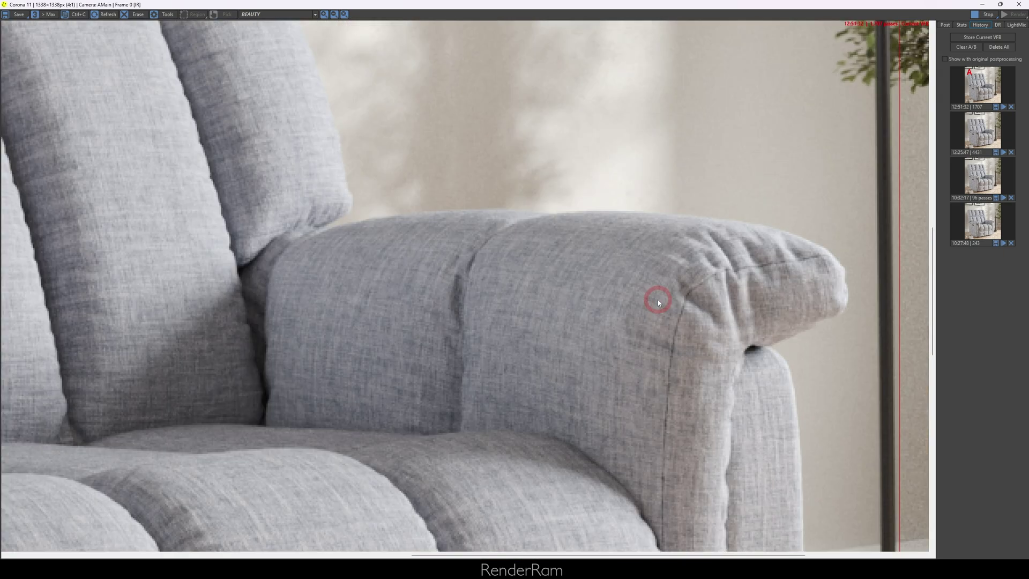
pyautogui.hscroll(3, 712, 309)
# Sweep the A/B split back and forth over the armrests, framing the seat and left armrest.
pyautogui.moveTo(716, 265); pyautogui.dragTo(419, 266)
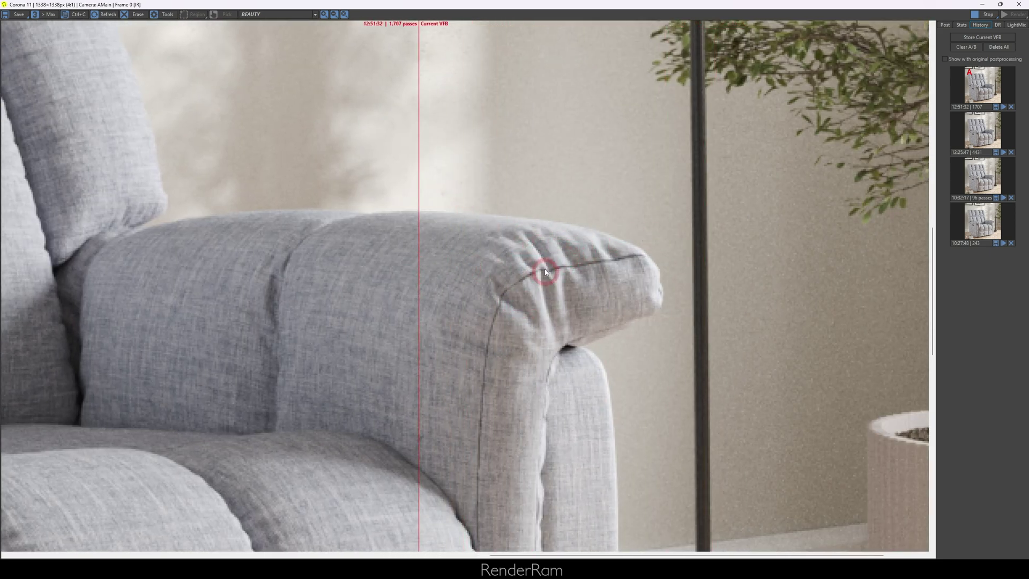
pyautogui.moveTo(417, 246); pyautogui.dragTo(580, 284)
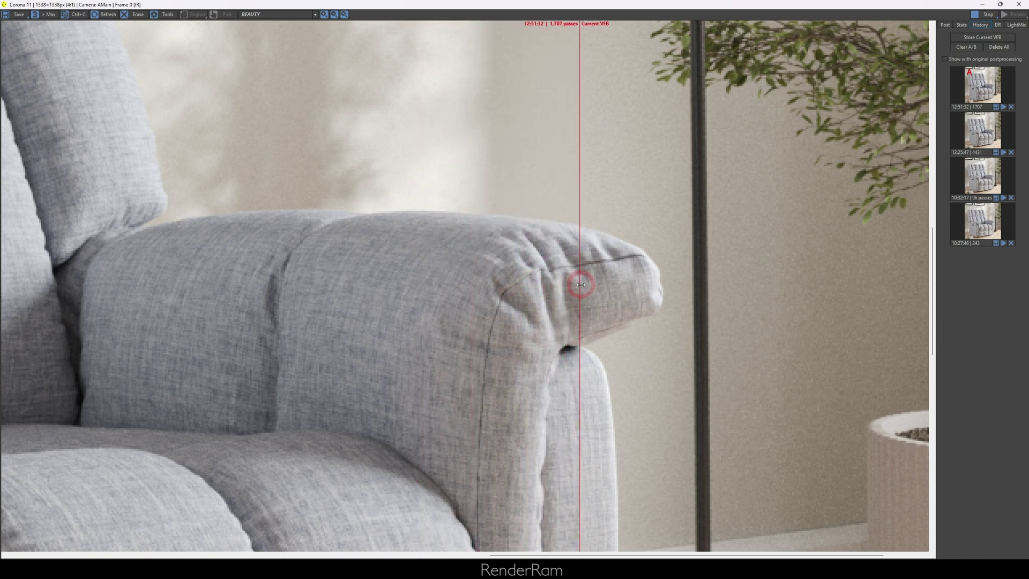
pyautogui.moveTo(580, 284); pyautogui.dragTo(539, 305)
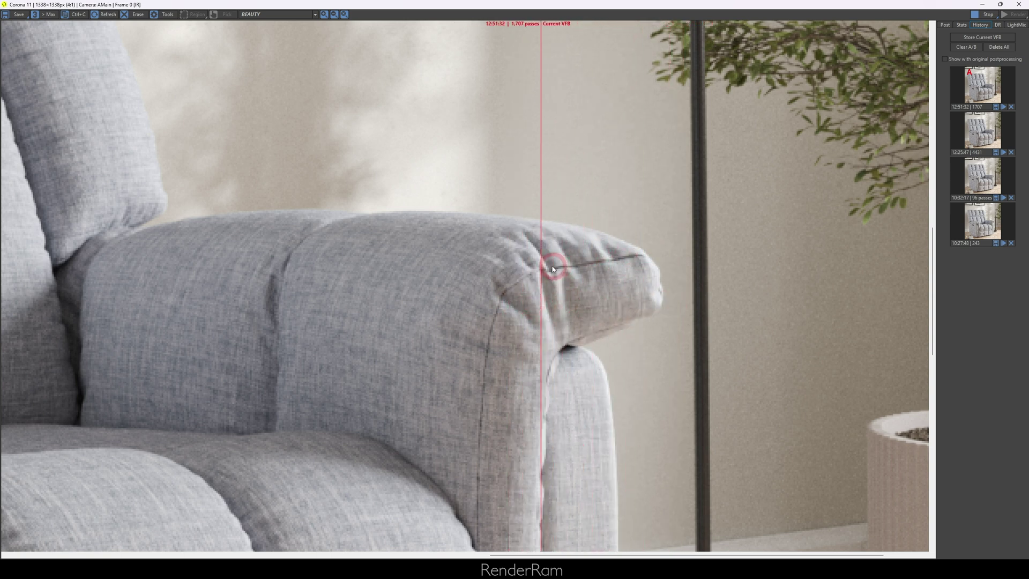
pyautogui.moveTo(543, 264); pyautogui.dragTo(650, 320)
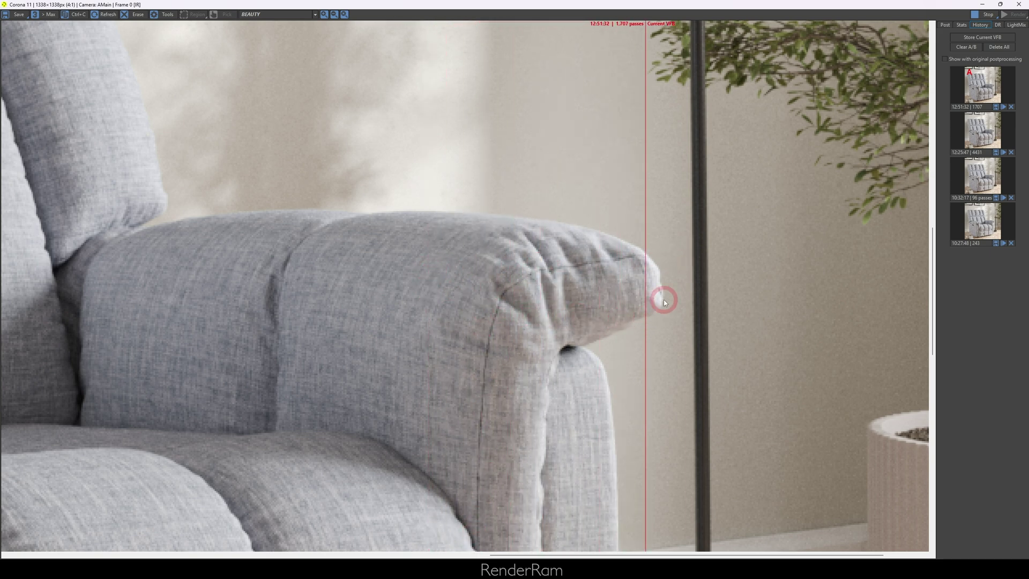
pyautogui.scroll(-1, 663, 298)
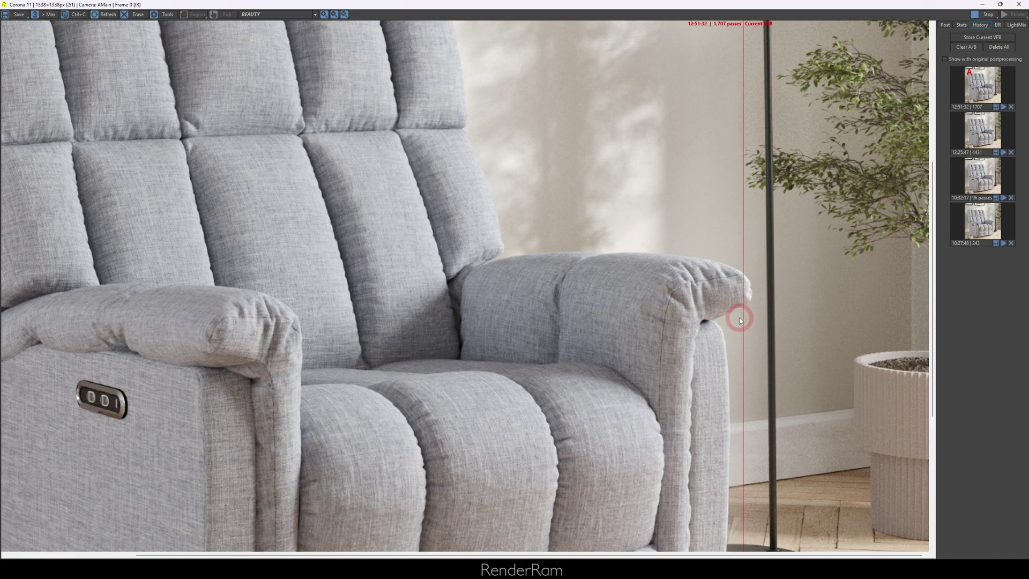
pyautogui.moveTo(736, 318); pyautogui.dragTo(217, 338)
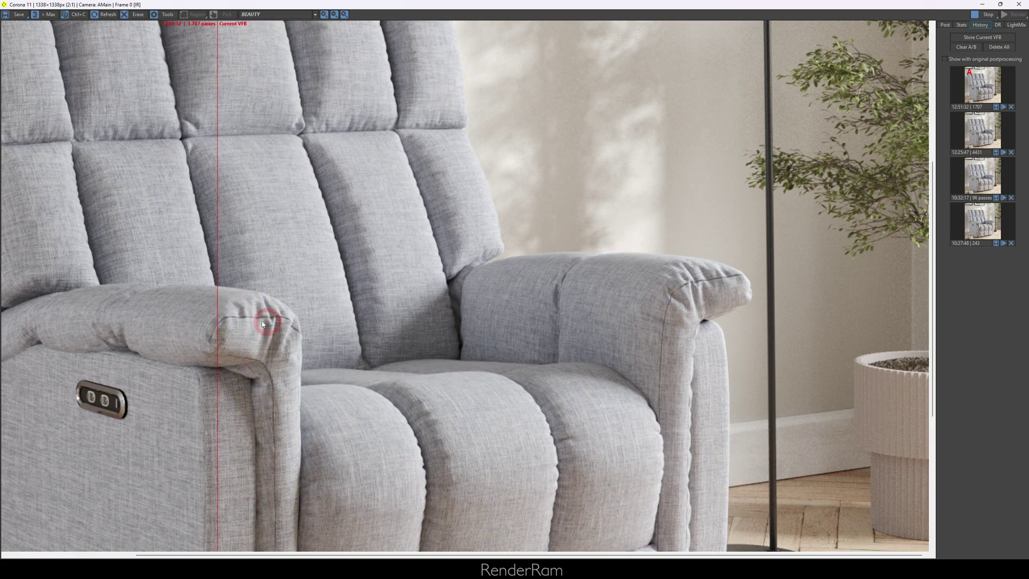
pyautogui.moveTo(255, 369); pyautogui.dragTo(300, 248)
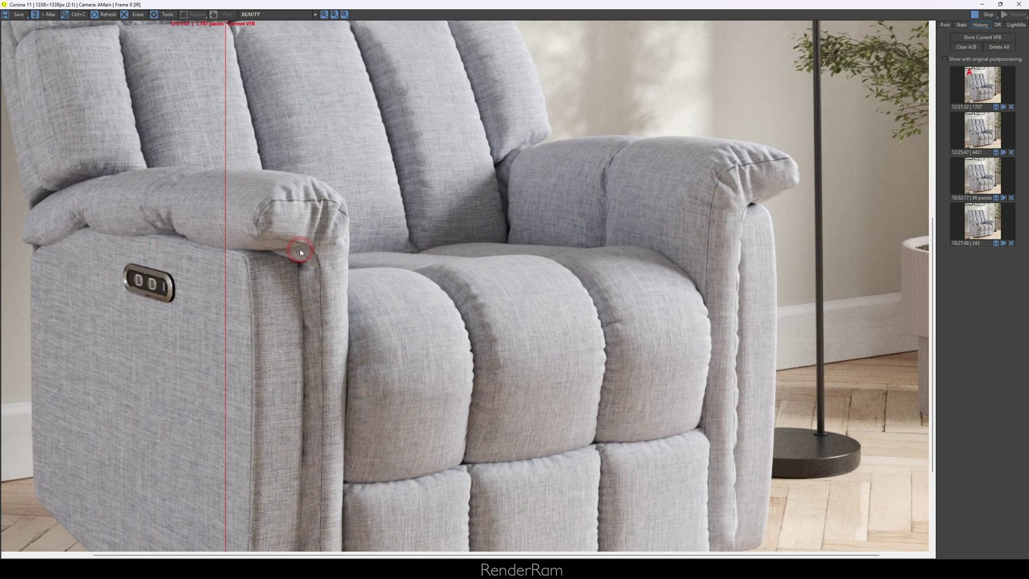
pyautogui.click(299, 176)
pyautogui.moveTo(231, 203); pyautogui.dragTo(373, 256)
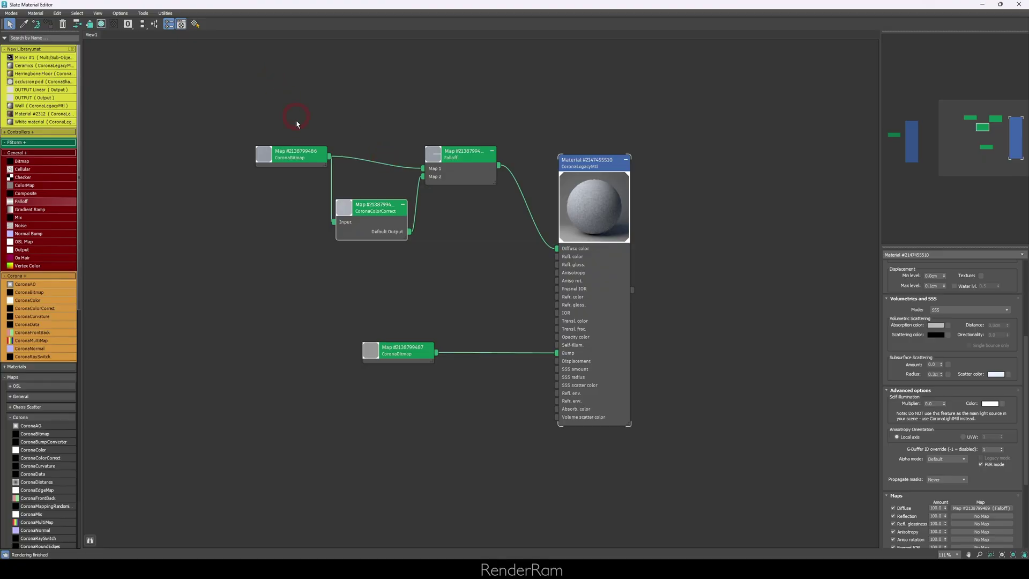
# Drag the fabric bitmap node slightly up and to the left in the node graph.
pyautogui.moveTo(311, 160)
pyautogui.mouseDown()
pyautogui.moveTo(294, 165)
pyautogui.moveTo(307, 156)
pyautogui.mouseUp()
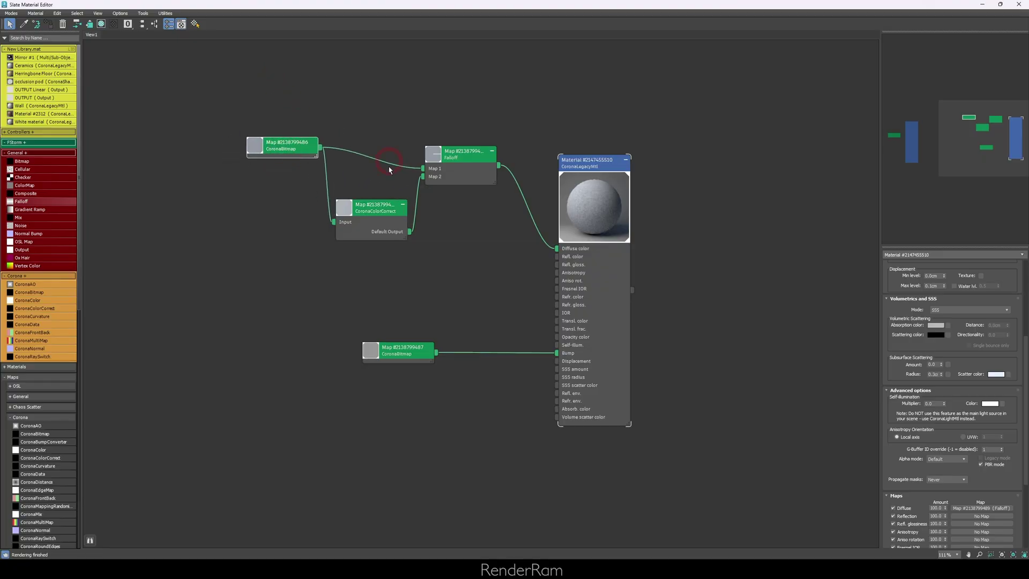
# Reposition the Falloff and ColorCorrect nodes in the fabric material's graph.
pyautogui.moveTo(467, 156); pyautogui.dragTo(470, 155)
pyautogui.moveTo(400, 210); pyautogui.dragTo(399, 211)
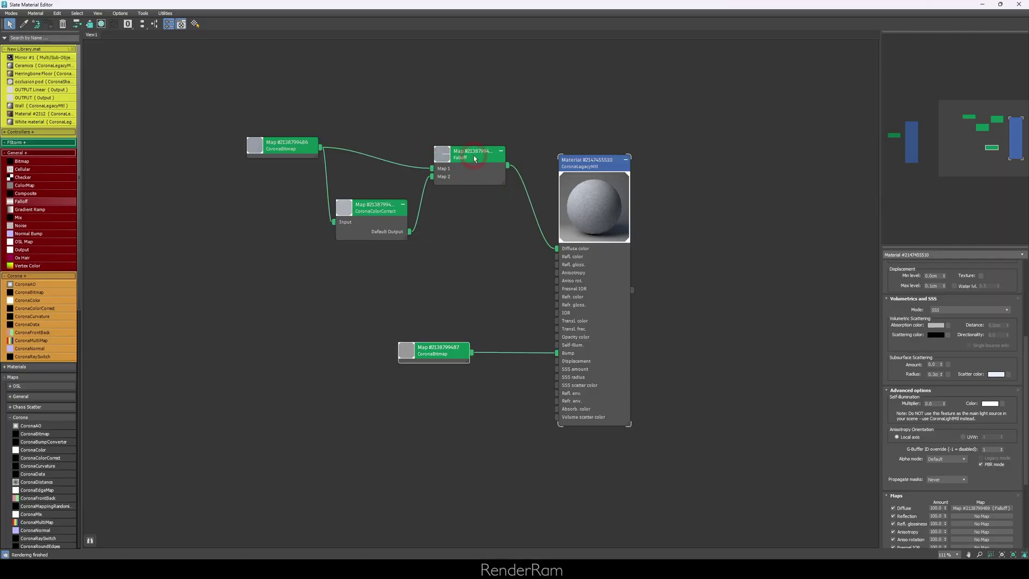
# Set the Falloff map's Falloff Type to Shadow / Light.
pyautogui.click(474, 162)
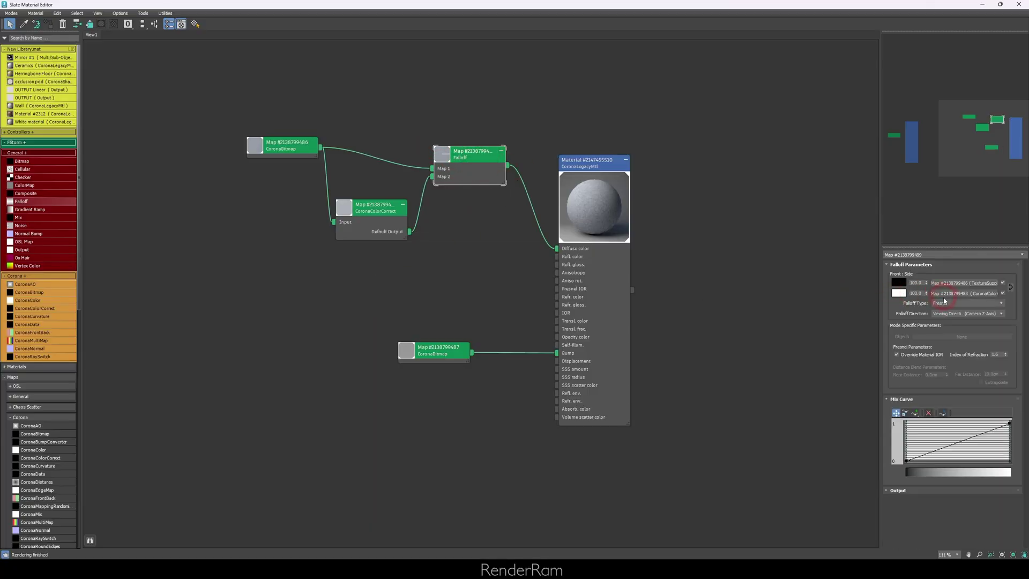
pyautogui.click(949, 304)
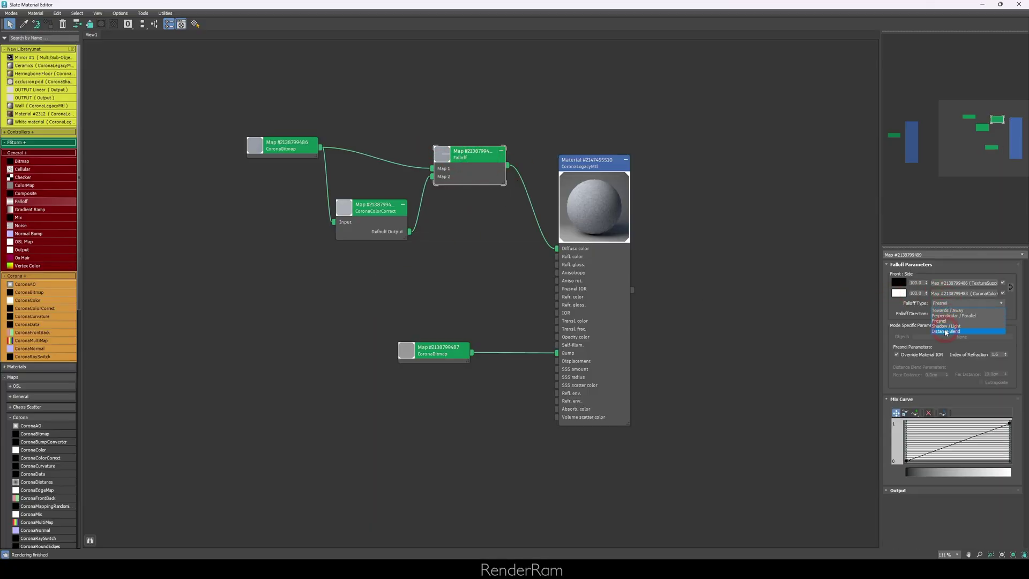
pyautogui.click(939, 326)
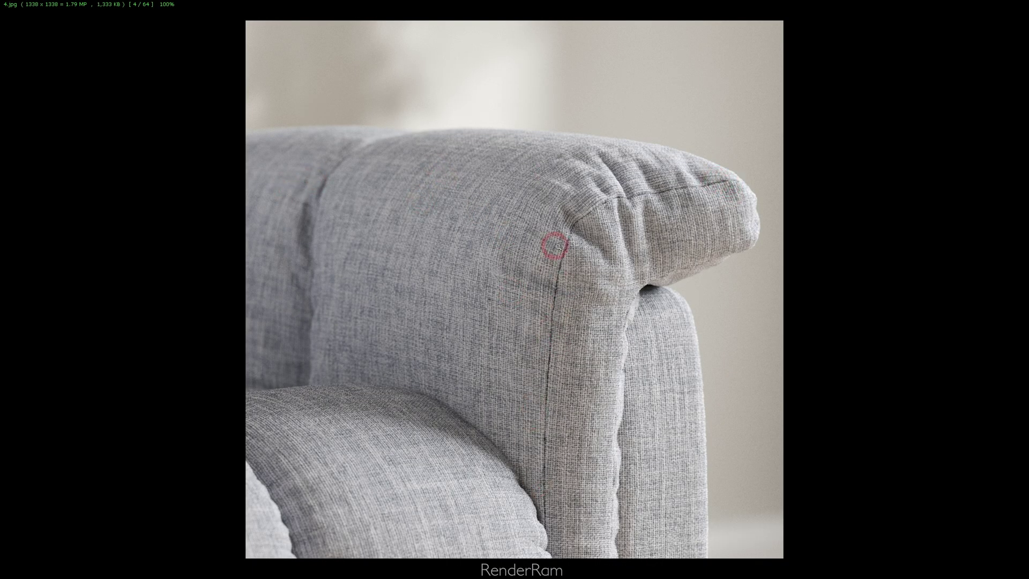
pyautogui.press('Left')
pyautogui.press('Right')
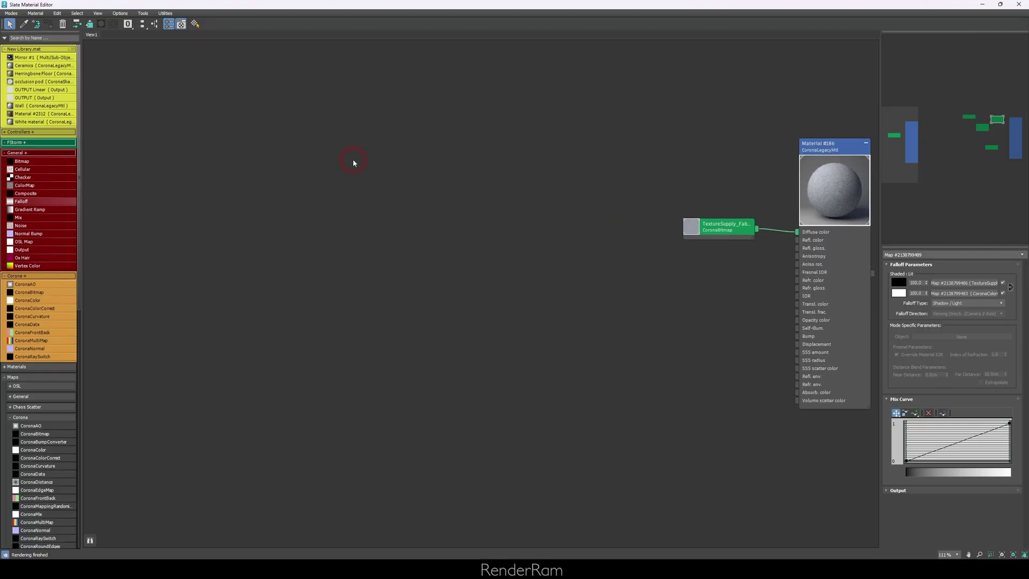
pyautogui.rightClick(353, 160)
# Create a new CoronaLegacyMtl node on the Slate canvas.
pyautogui.click(380, 194)
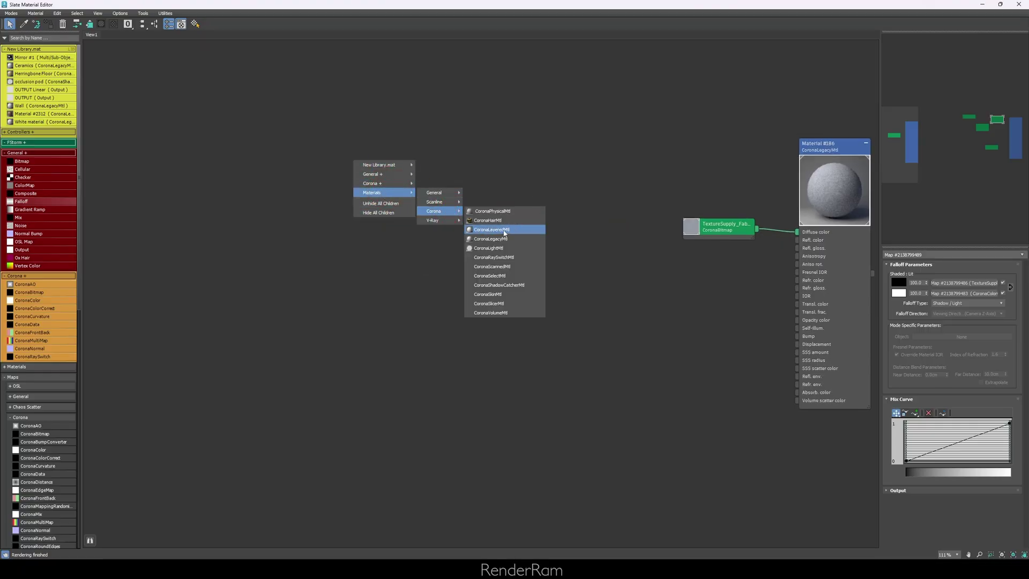
pyautogui.click(500, 242)
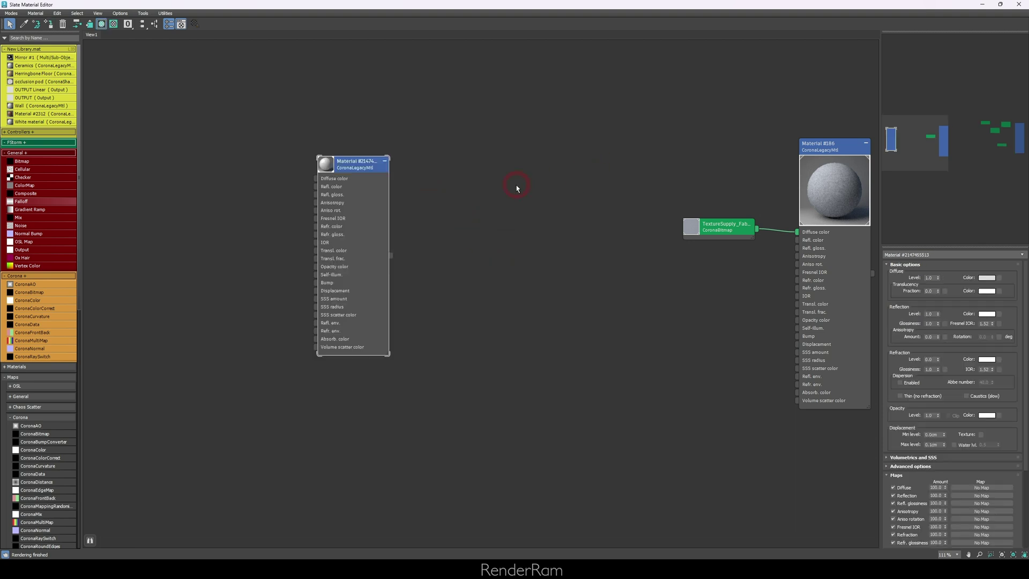
pyautogui.scroll(-3, 414, 220)
pyautogui.moveTo(685, 231); pyautogui.dragTo(517, 230, button='middle')
# Copy the fabric CoronaBitmap nodes and place the two copies beside the new material.
pyautogui.click(708, 142)
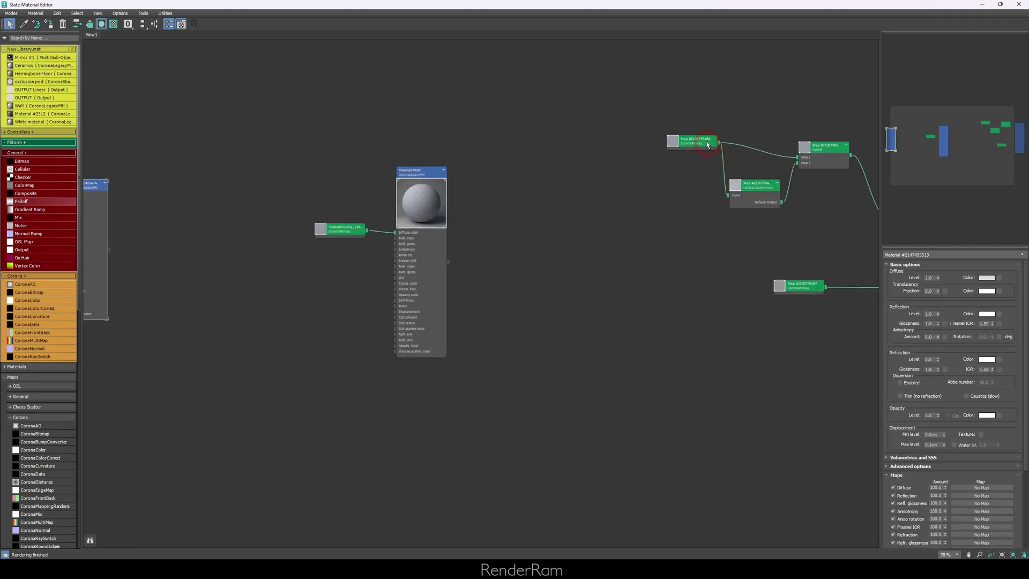
pyautogui.moveTo(697, 181); pyautogui.dragTo(783, 189, button='middle')
pyautogui.scroll(-1, 782, 189)
pyautogui.keyDown('shift'); pyautogui.moveTo(799, 179); pyautogui.dragTo(173, 216); pyautogui.keyUp('shift')
pyautogui.keyDown('shift'); pyautogui.moveTo(875, 297); pyautogui.dragTo(94, 258); pyautogui.keyUp('shift')
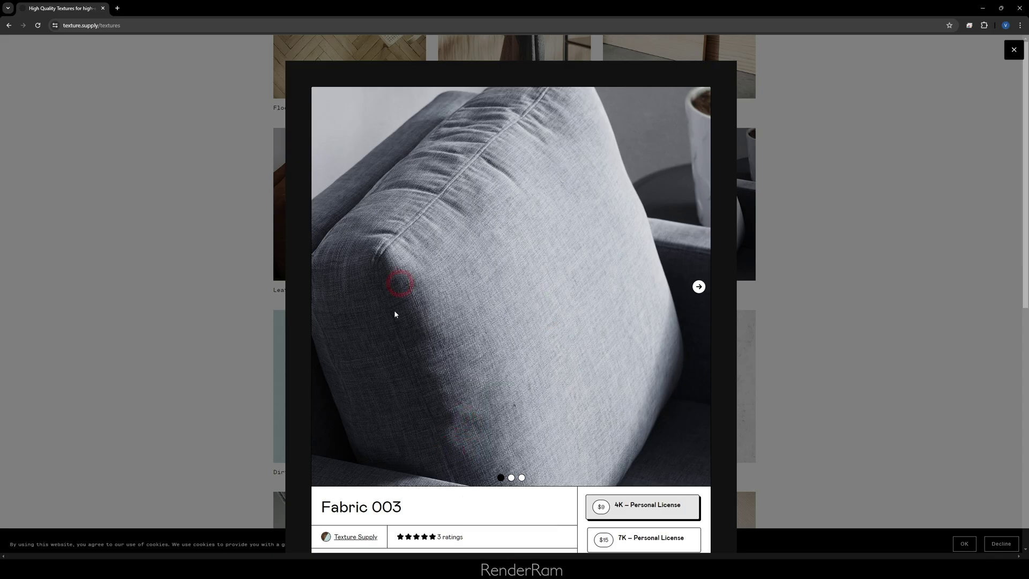
pyautogui.click(244, 92)
pyautogui.click(477, 232)
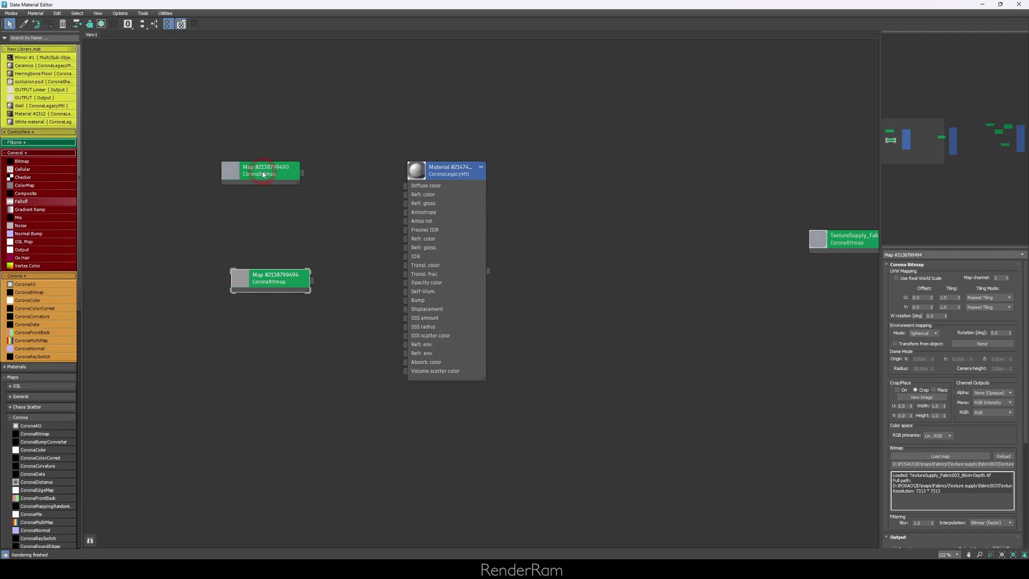
pyautogui.moveTo(284, 167); pyautogui.dragTo(301, 168)
pyautogui.moveTo(275, 279); pyautogui.dragTo(291, 303)
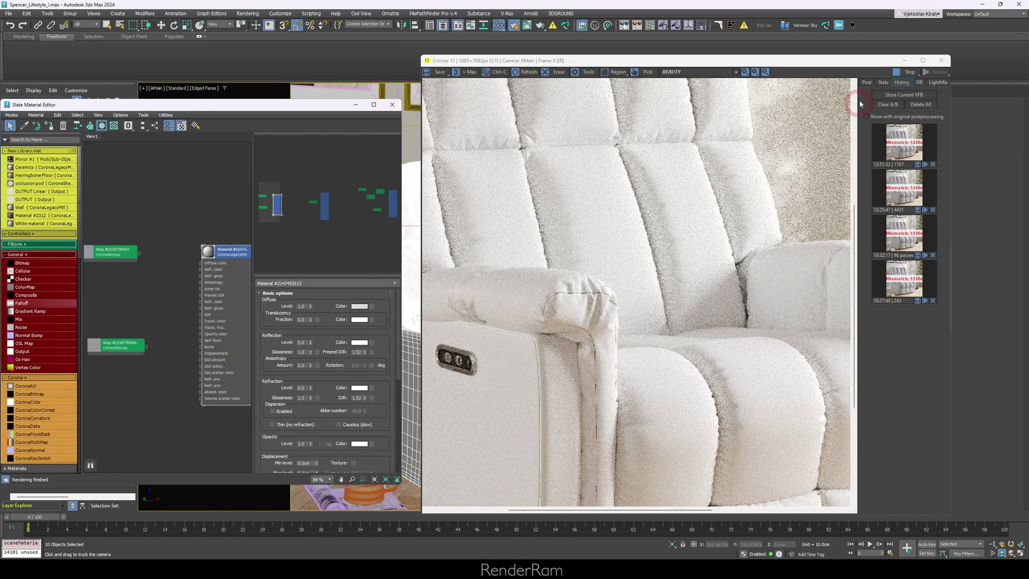
# Wire the fabric bitmap into the new material's diffuse and the second bitmap into its bump.
pyautogui.click(866, 82)
pyautogui.scroll(-2, 551, 298)
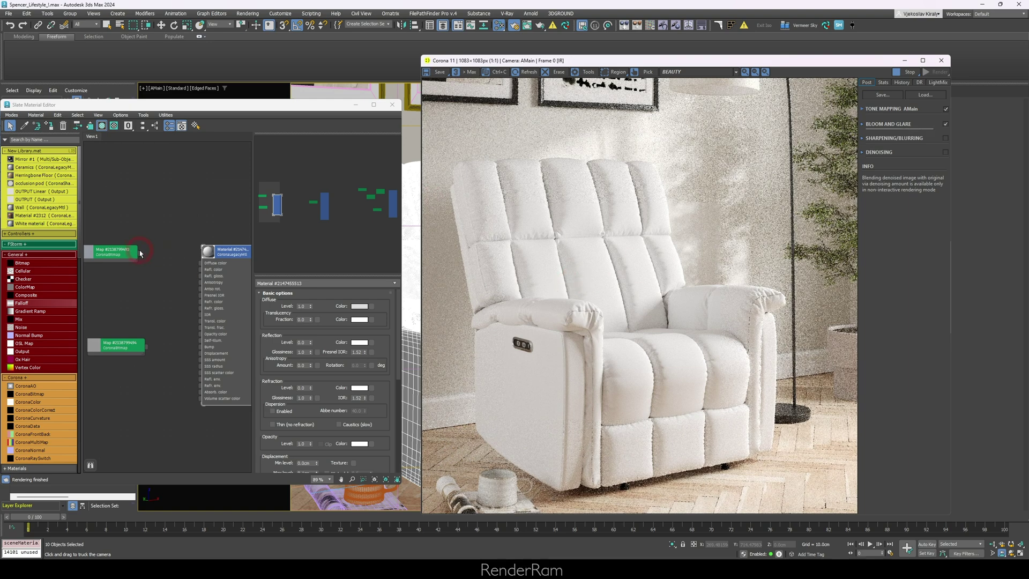
pyautogui.moveTo(210, 267); pyautogui.dragTo(209, 264)
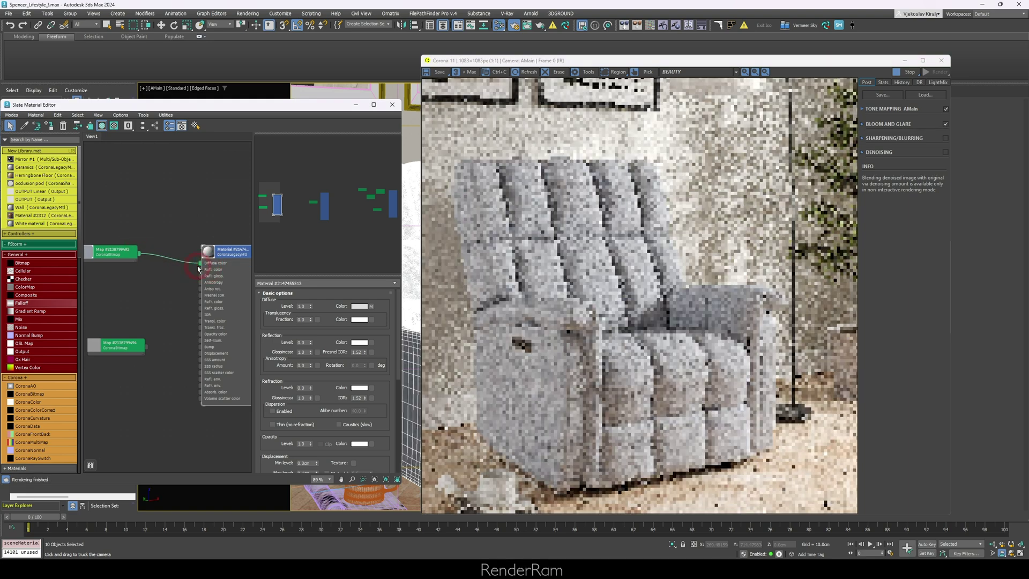
pyautogui.moveTo(210, 351); pyautogui.dragTo(210, 349)
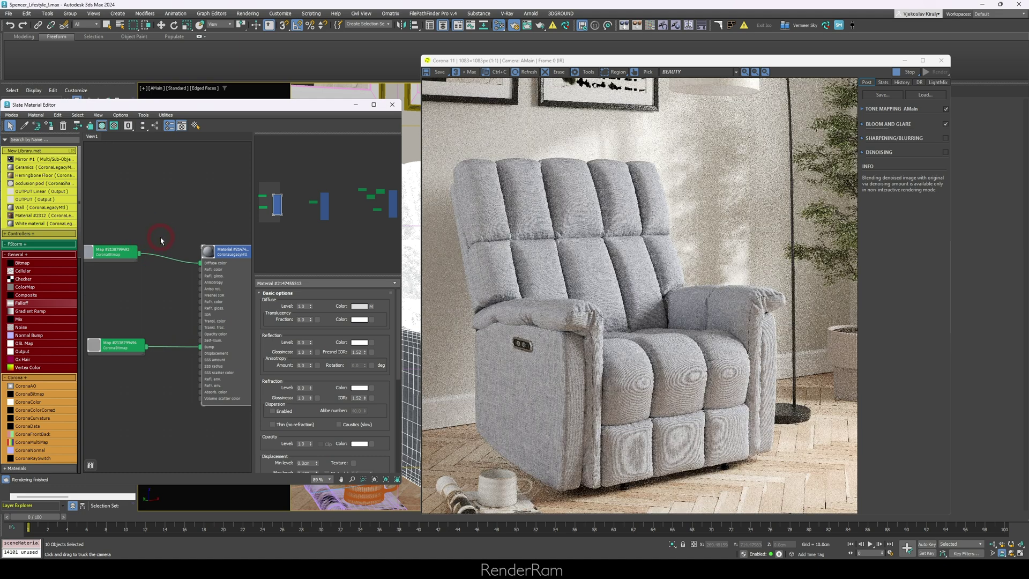
# Delete the diffuse connection and move the VFB aside to view the bump-only armrest close-up.
pyautogui.moveTo(174, 269); pyautogui.dragTo(174, 269)
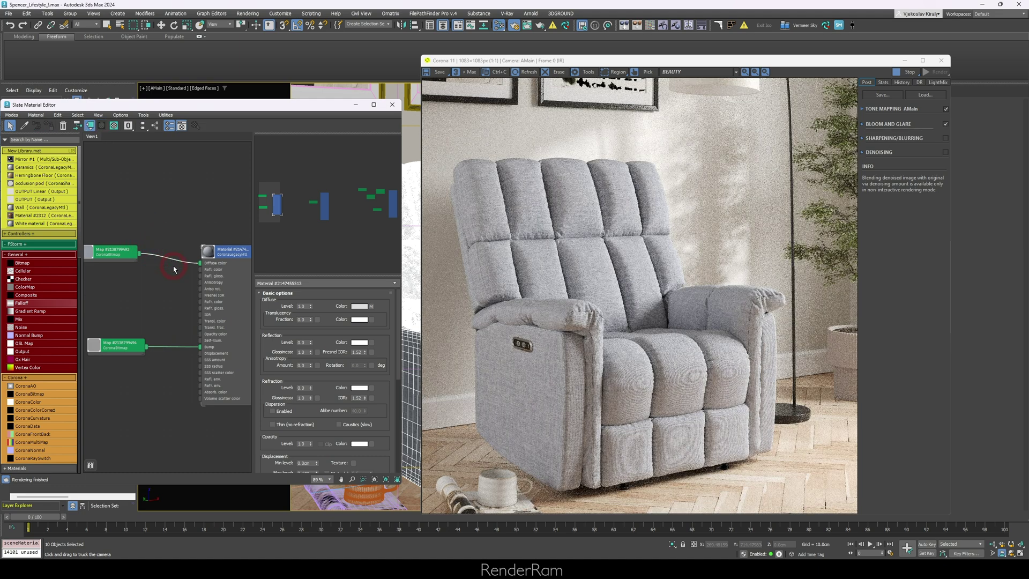
pyautogui.press('Delete')
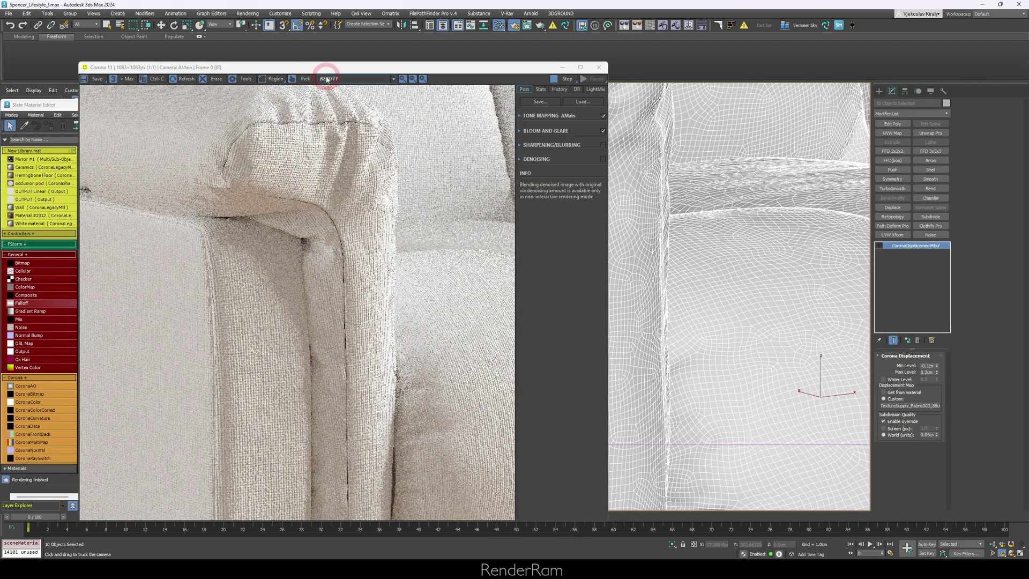
pyautogui.moveTo(332, 69); pyautogui.dragTo(634, 66)
pyautogui.moveTo(267, 454); pyautogui.dragTo(264, 181)
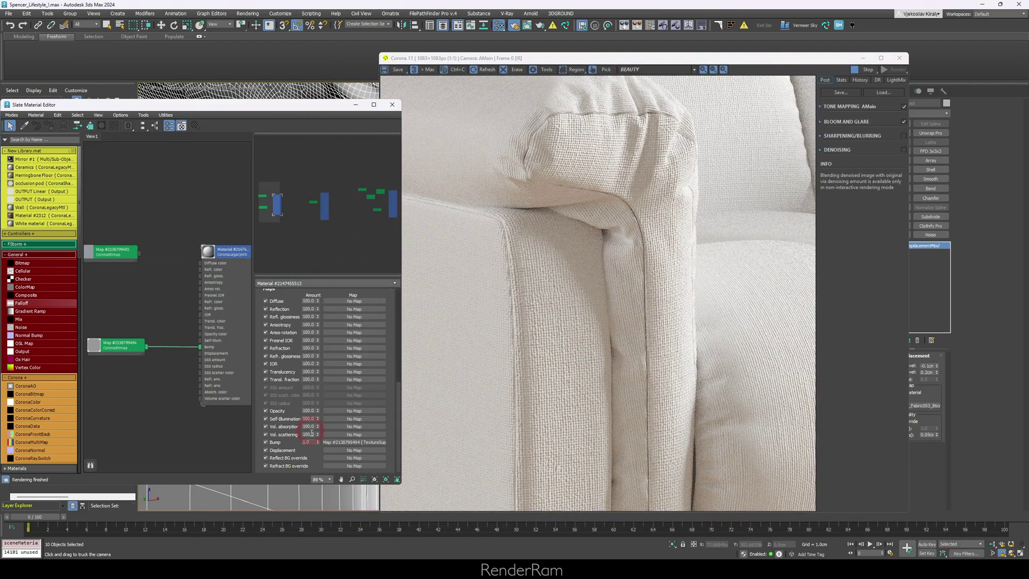
# Open the bump bitmap's settings and reconnect the colour texture to the material's Diffuse slot.
pyautogui.scroll(4, 551, 211)
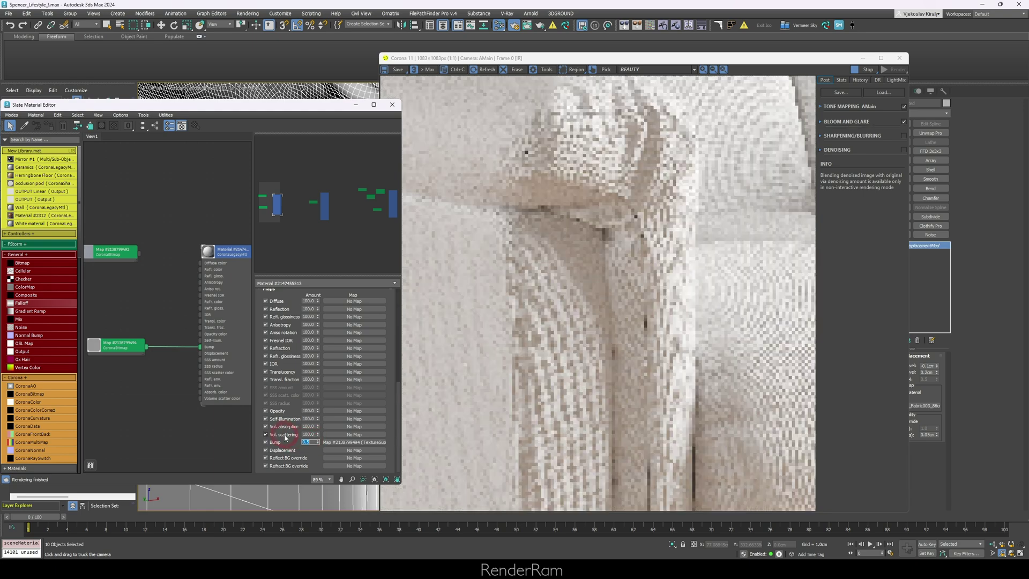
pyautogui.scroll(-4, 558, 330)
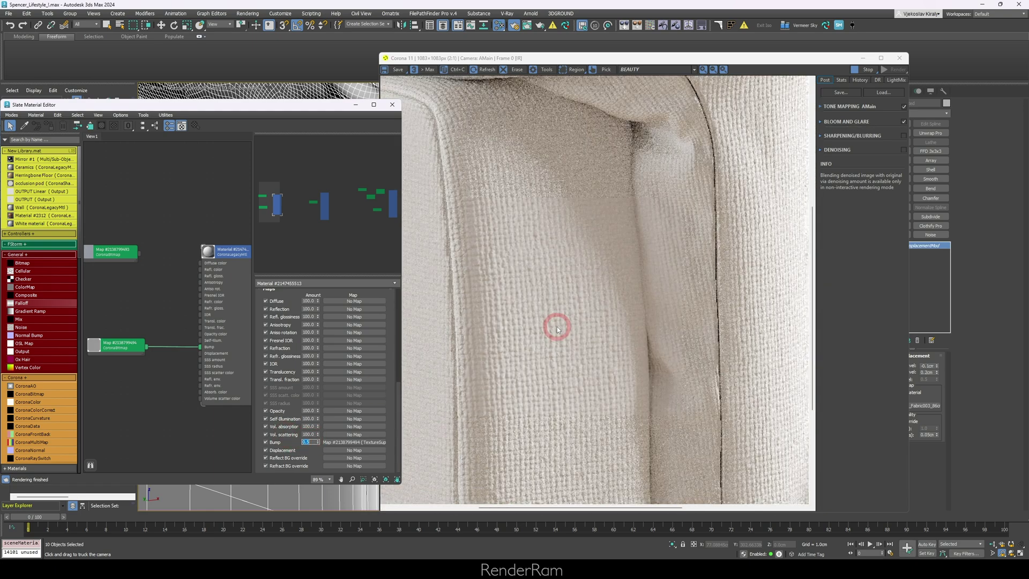
pyautogui.doubleClick(115, 344)
pyautogui.moveTo(545, 179); pyautogui.dragTo(541, 238)
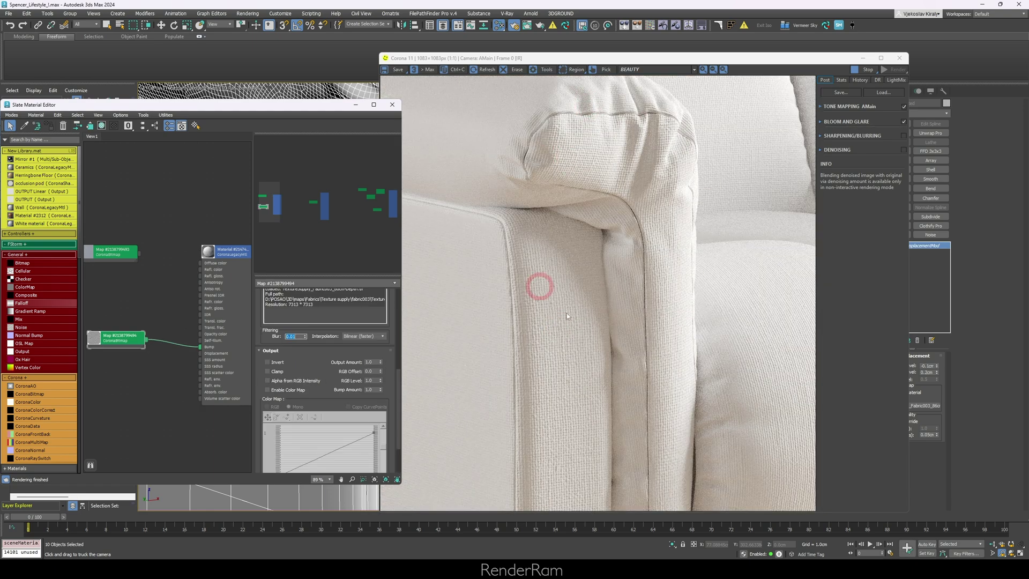
pyautogui.moveTo(142, 258); pyautogui.dragTo(200, 262)
# Open the fabric CoronaLegacyMtl's parameters in the material editor.
pyautogui.scroll(-4, 476, 271)
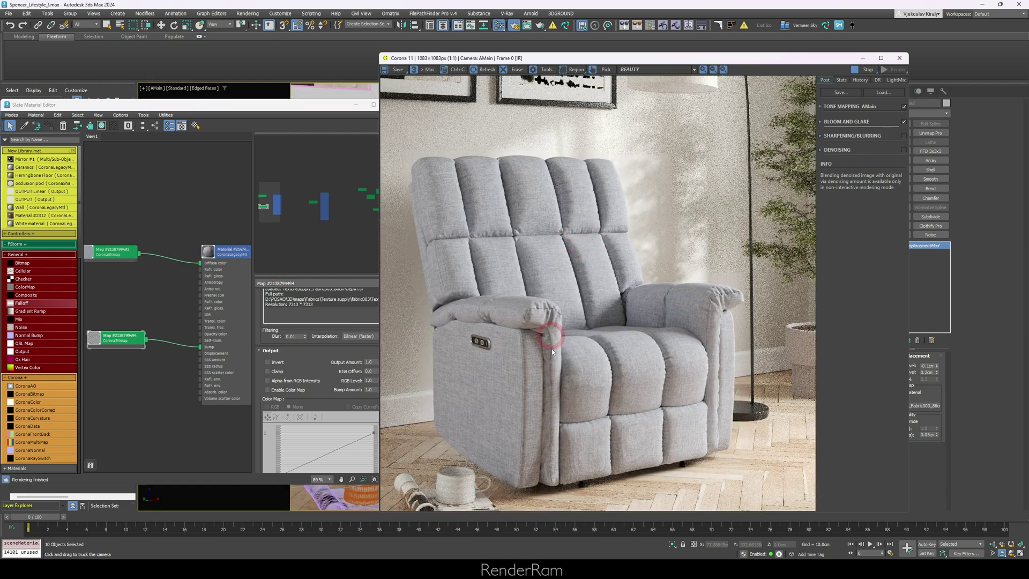
pyautogui.click(222, 257)
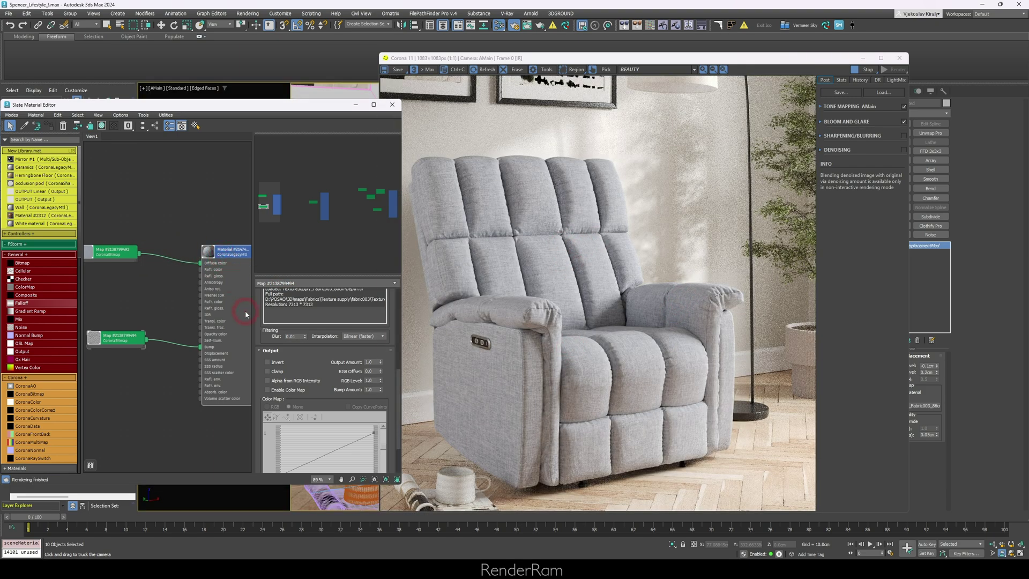
pyautogui.doubleClick(245, 313)
pyautogui.scroll(-3, 254, 392)
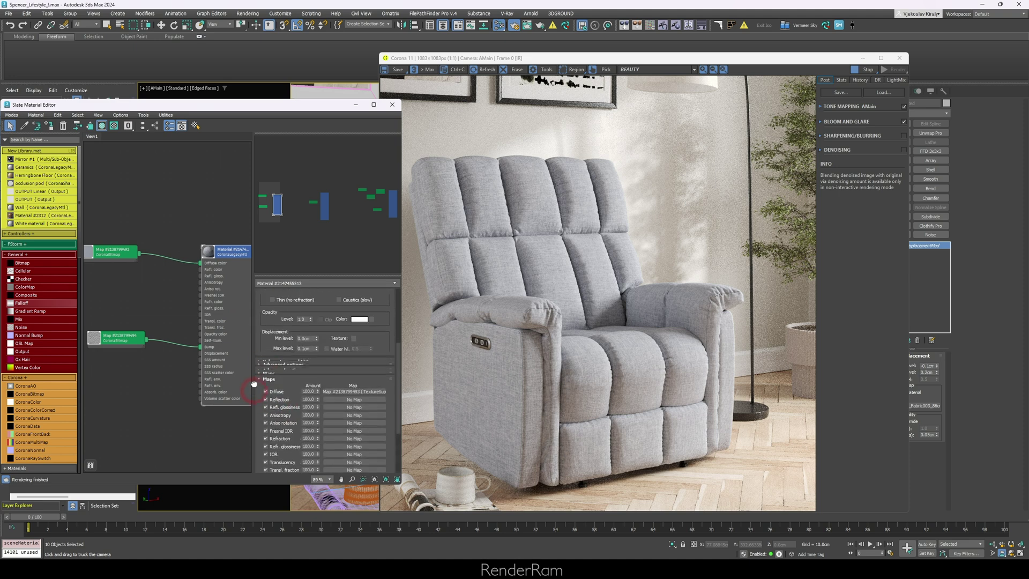
# Set Volumetrics and SSS mode to SSS with amount 1.0 and radius 0.3cm.
pyautogui.click(278, 361)
pyautogui.click(325, 371)
pyautogui.click(319, 384)
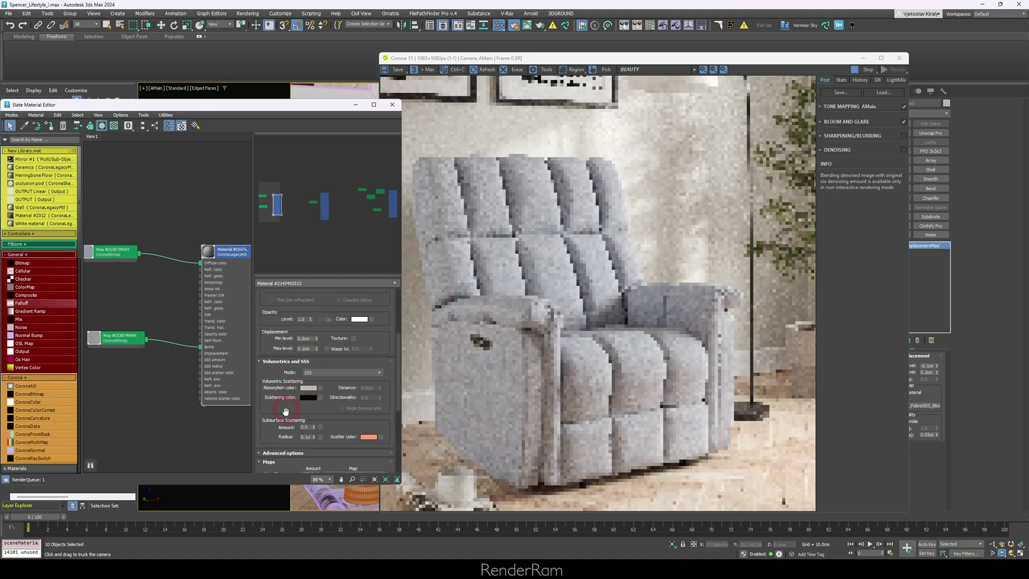
pyautogui.doubleClick(307, 428)
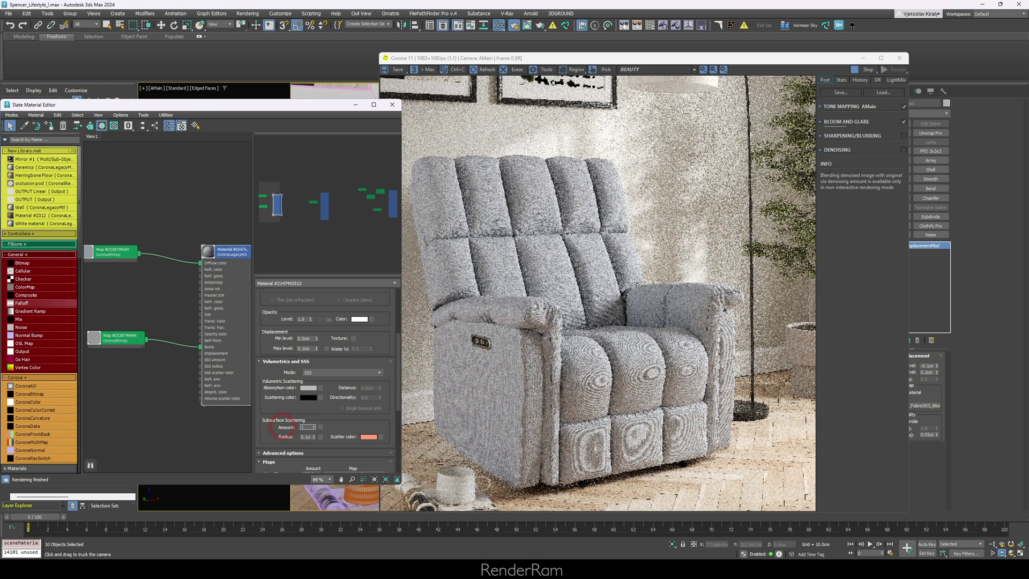
pyautogui.write('1')
pyautogui.press('Return')
pyautogui.doubleClick(306, 437)
pyautogui.write('1')
pyautogui.press('Return')
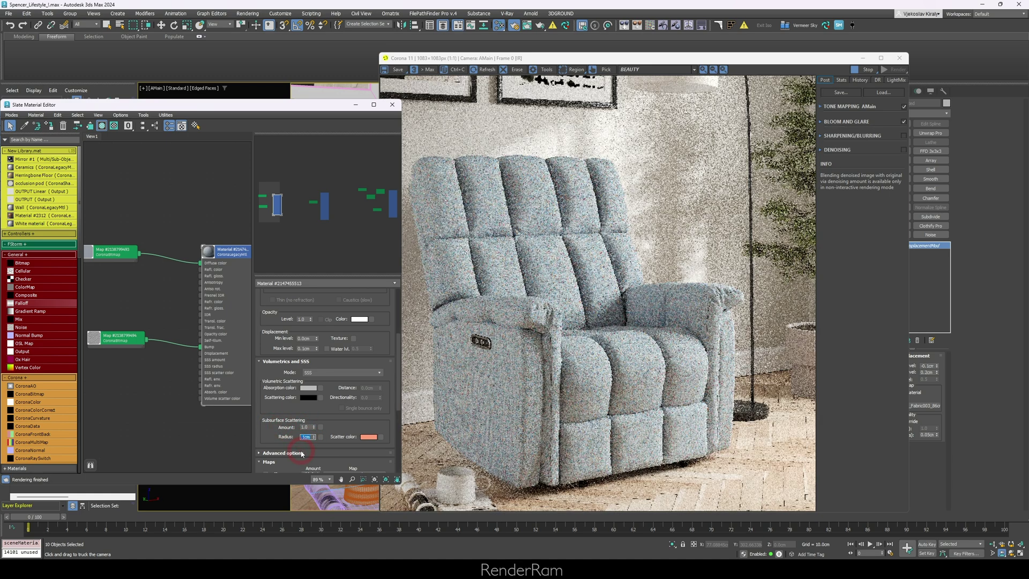
pyautogui.write('0.3')
pyautogui.press('Return')
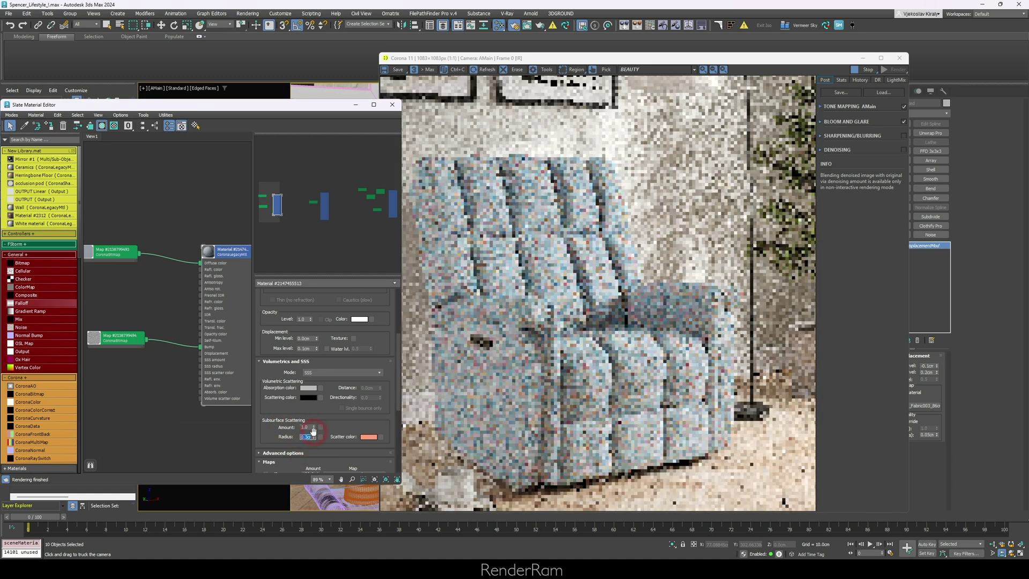
# Eyedrop a 5x5-averaged fabric grey for the scatter colour and raise its value to full.
pyautogui.click(367, 437)
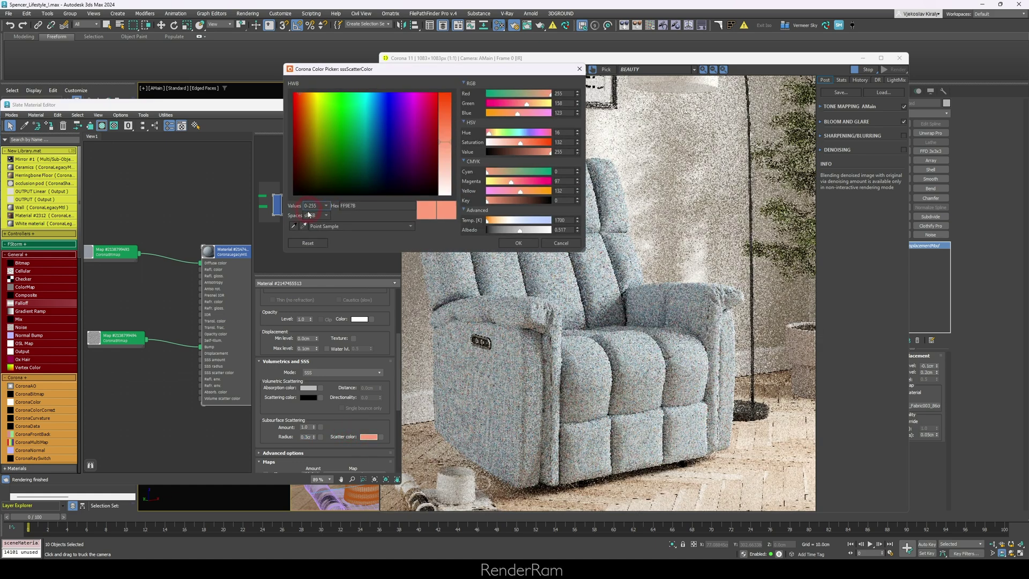
pyautogui.click(314, 227)
pyautogui.click(310, 243)
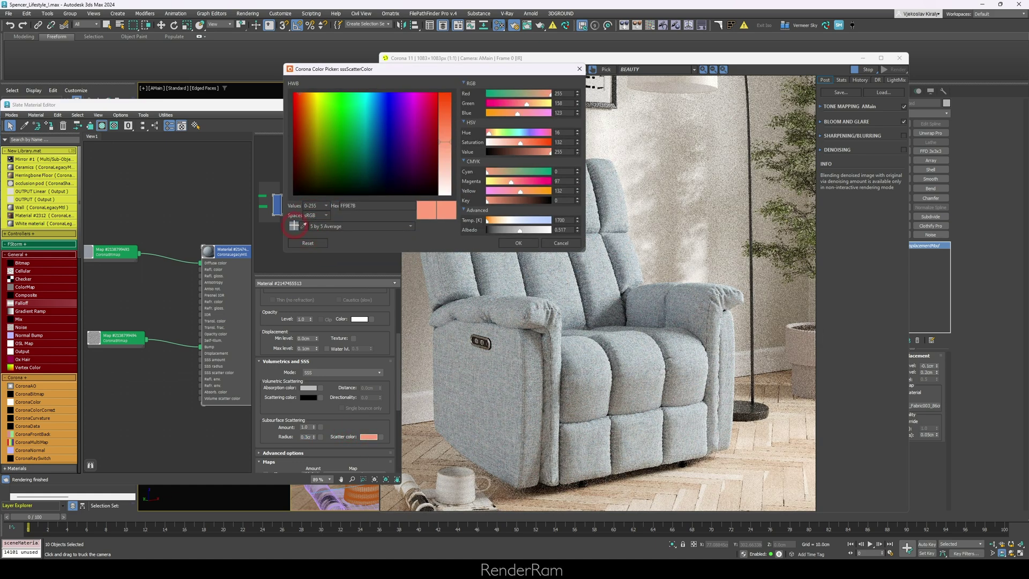
pyautogui.click(89, 253)
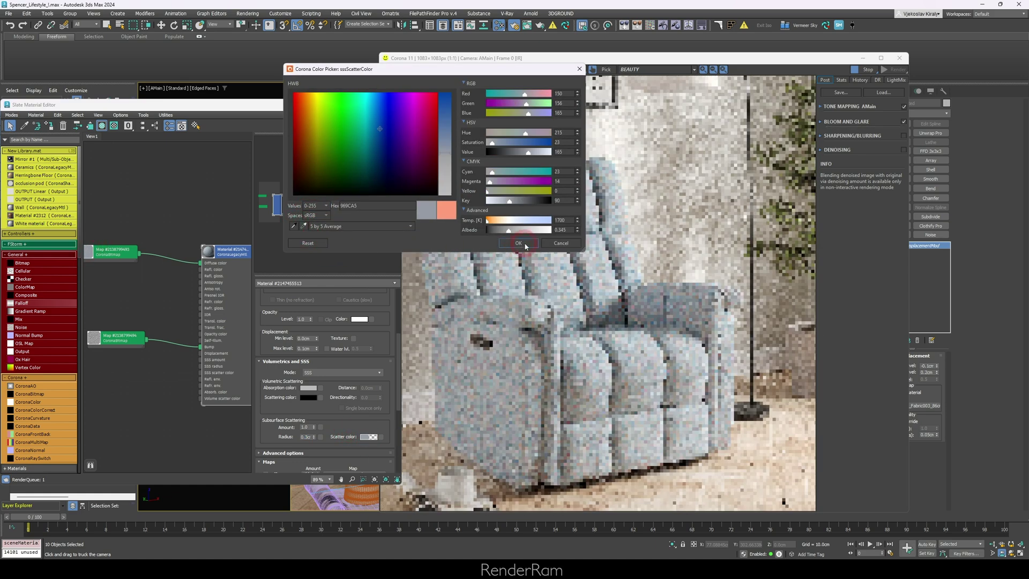
pyautogui.moveTo(534, 156); pyautogui.dragTo(552, 155)
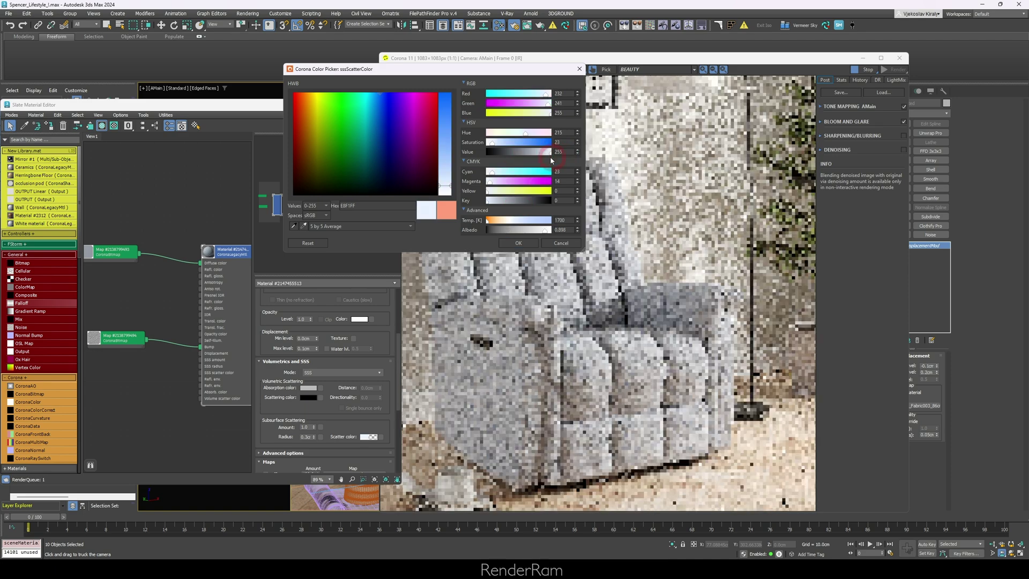
# Apply the near-white scatter colour and zoom the render onto the armrest.
pyautogui.click(517, 244)
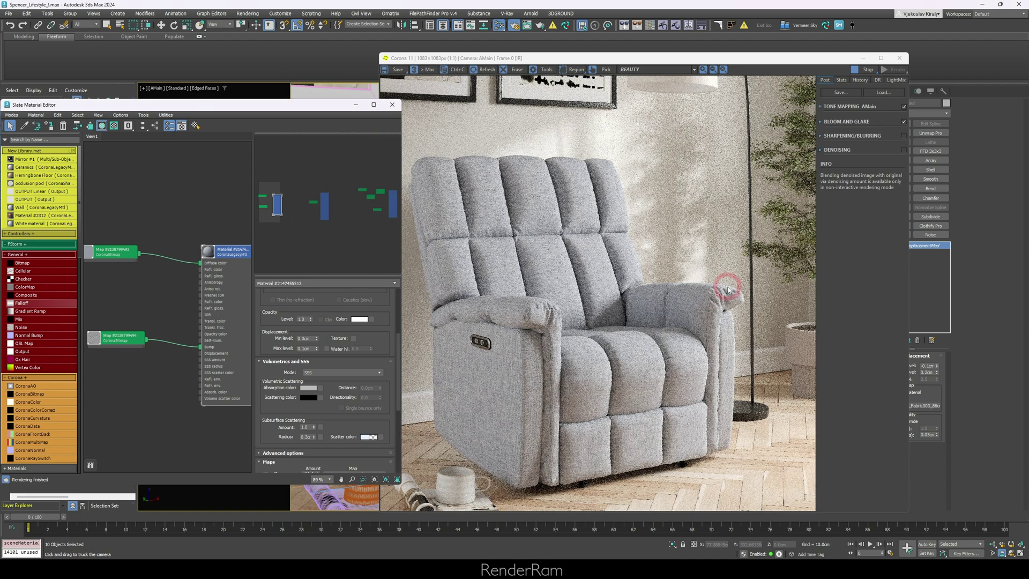
pyautogui.scroll(5, 725, 291)
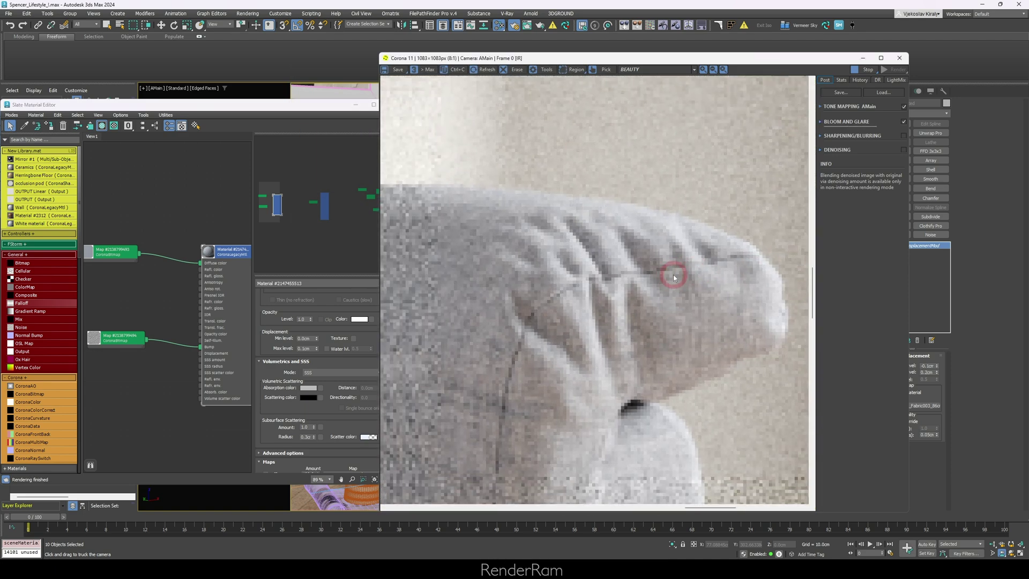
pyautogui.scroll(-1, 638, 251)
pyautogui.scroll(-1, 654, 287)
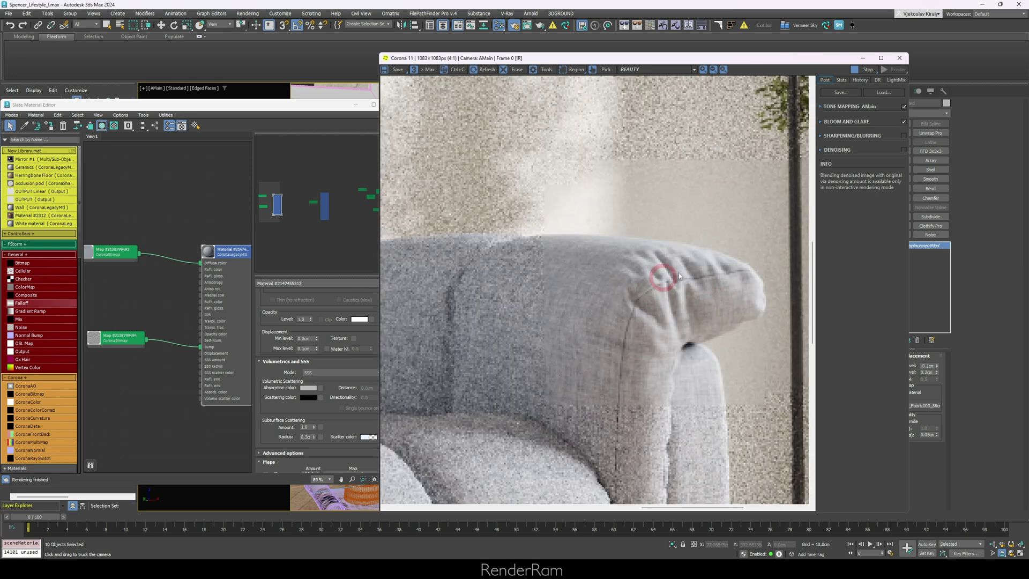
# Reset the SSS amount to 0.0 to compare the armrest render, then undo it.
pyautogui.click(299, 339)
pyautogui.scroll(-3, 318, 387)
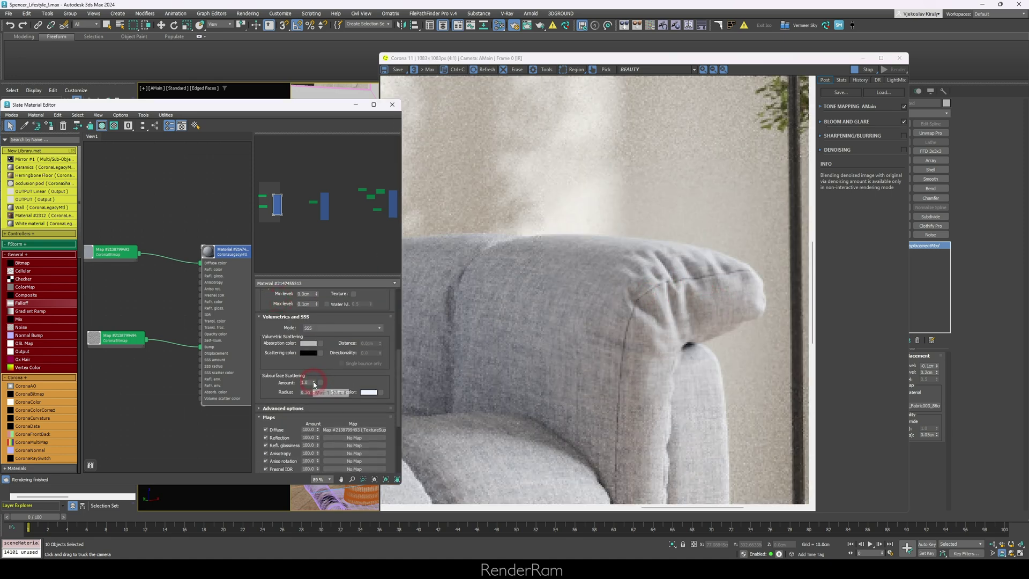
pyautogui.rightClick(314, 384)
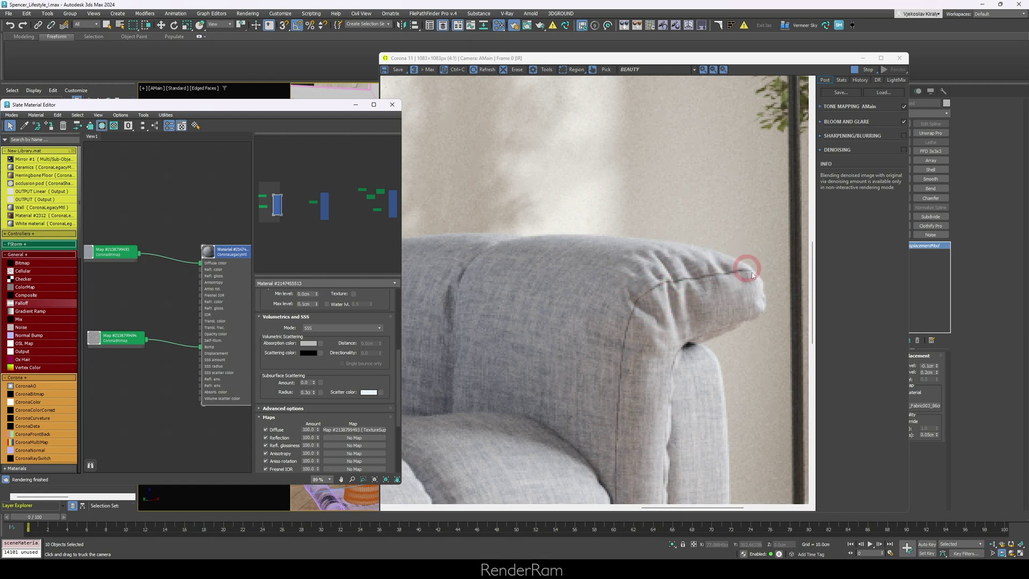
pyautogui.hotkey('ctrl', 'z')
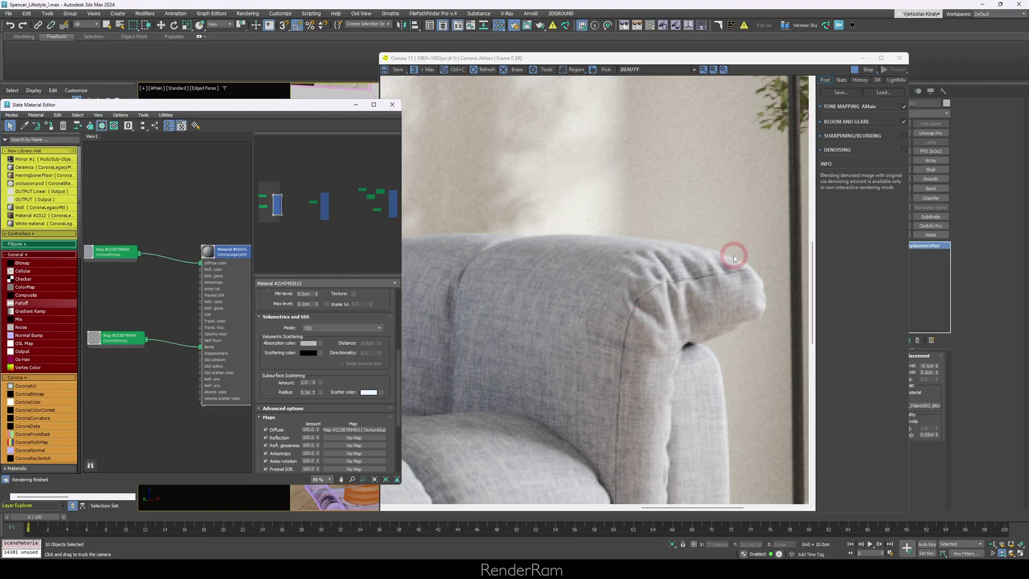
pyautogui.scroll(-3, 712, 259)
pyautogui.scroll(5, 539, 308)
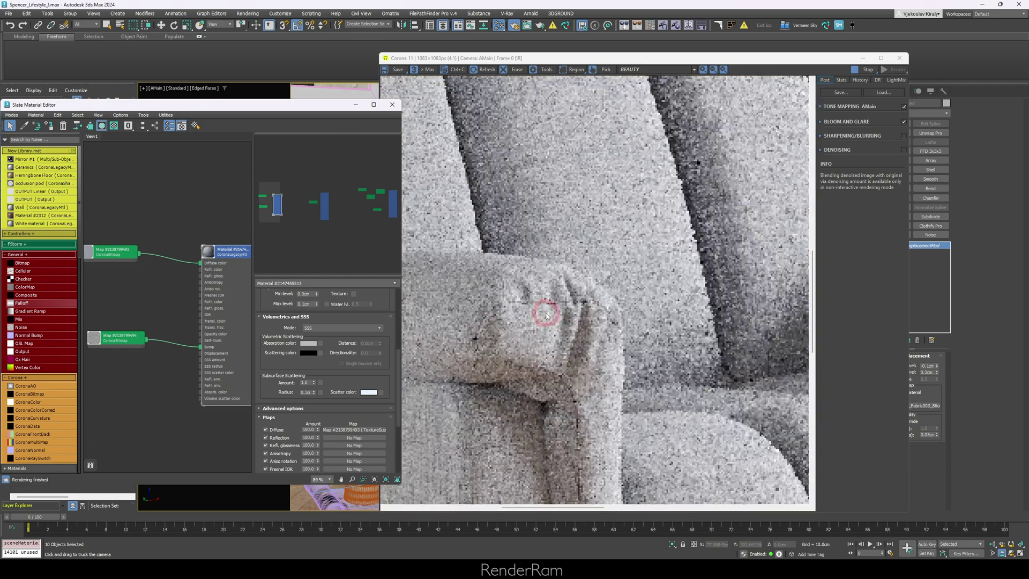
pyautogui.scroll(-4, 533, 312)
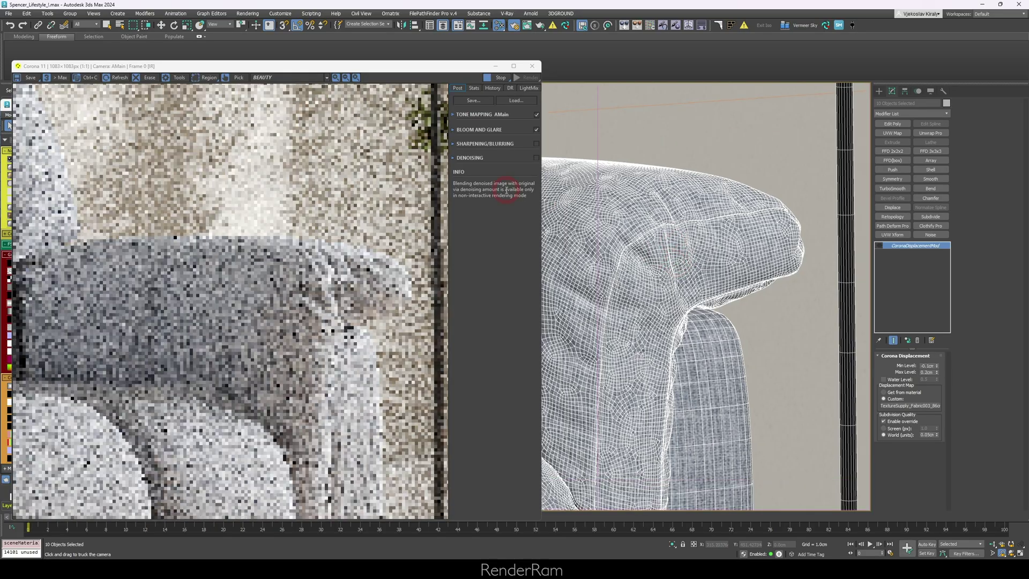
pyautogui.moveTo(712, 242); pyautogui.dragTo(664, 255, button='middle')
pyautogui.moveTo(293, 72)
pyautogui.mouseDown()
pyautogui.moveTo(705, 67)
pyautogui.moveTo(710, 53)
pyautogui.mouseUp()
pyautogui.click(670, 196)
pyautogui.scroll(1, 693, 259)
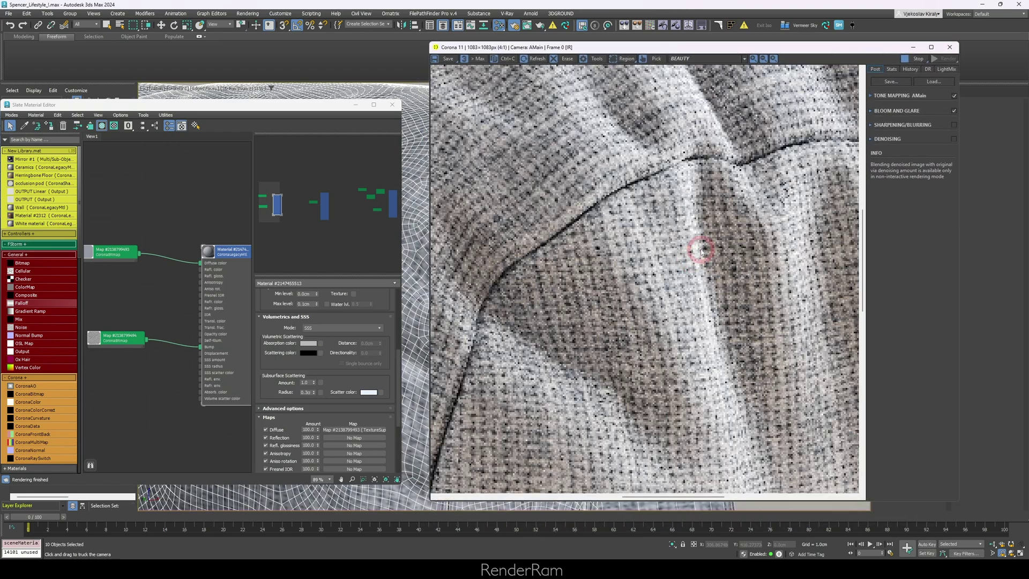
pyautogui.moveTo(778, 236); pyautogui.dragTo(586, 241)
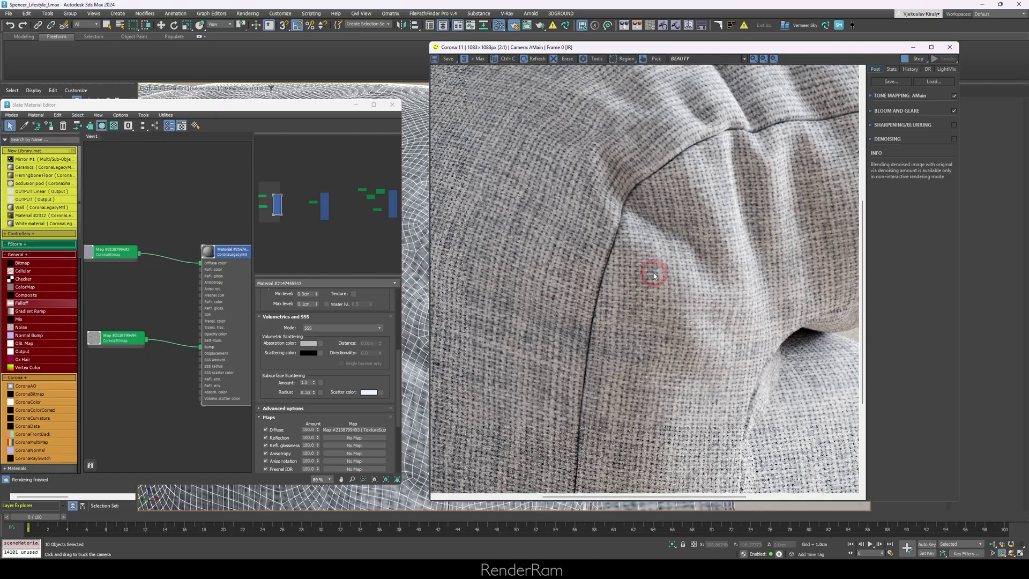
# Delete the wire feeding the woven texture into the fabric's diffuse.
pyautogui.scroll(-1, 630, 265)
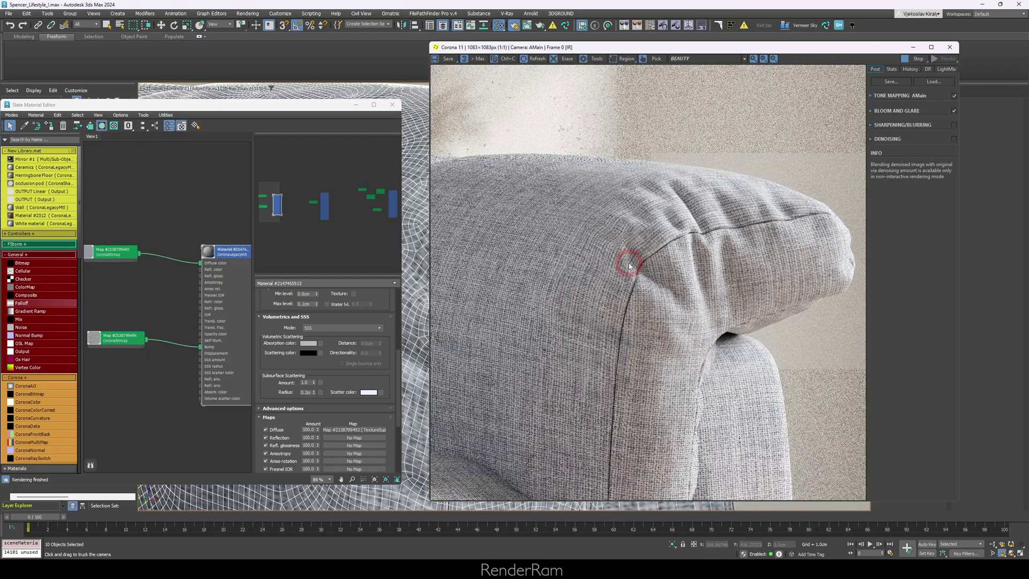
pyautogui.moveTo(267, 402); pyautogui.dragTo(274, 246)
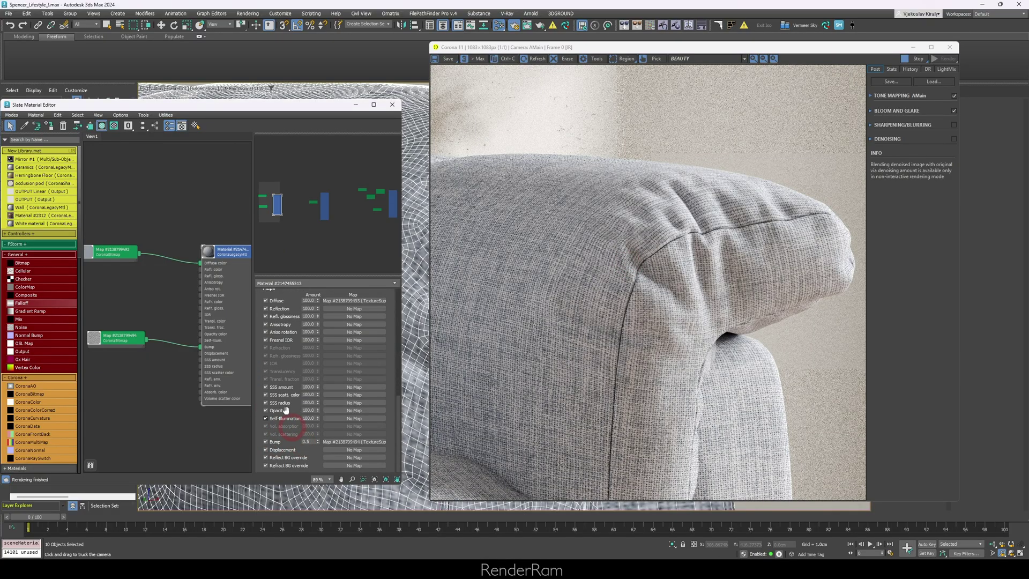
pyautogui.moveTo(156, 246); pyautogui.dragTo(174, 273)
pyautogui.press('Delete')
# Set the fabric's subsurface scattering amount to 0.5.
pyautogui.scroll(2, 703, 272)
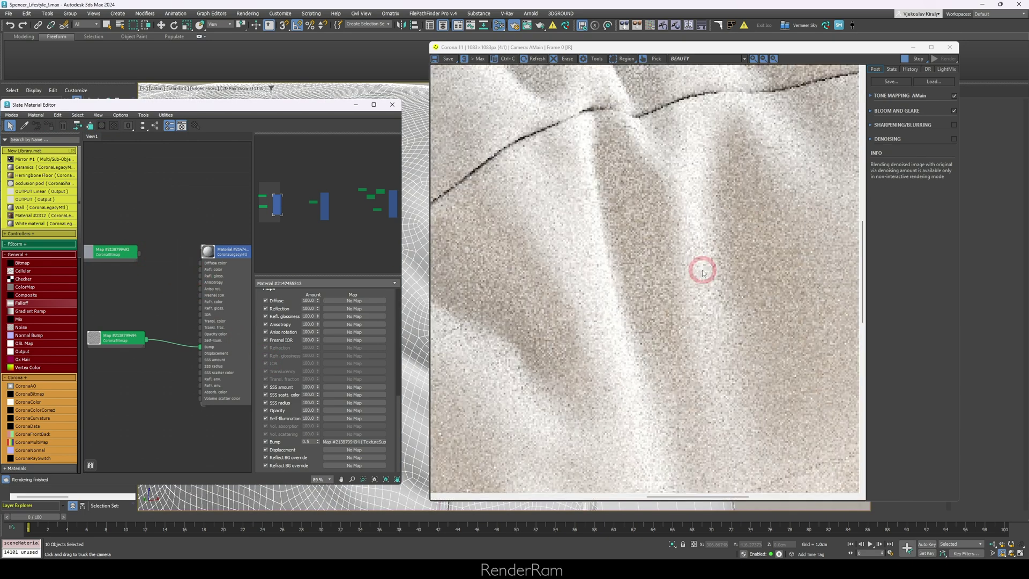
pyautogui.scroll(-1, 703, 272)
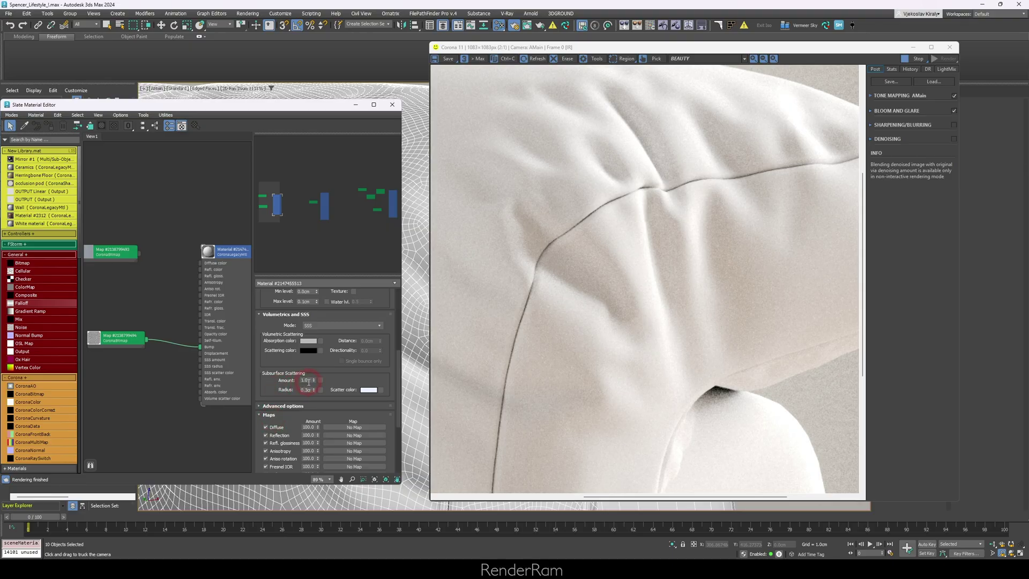
pyautogui.press('Return')
pyautogui.click(614, 272)
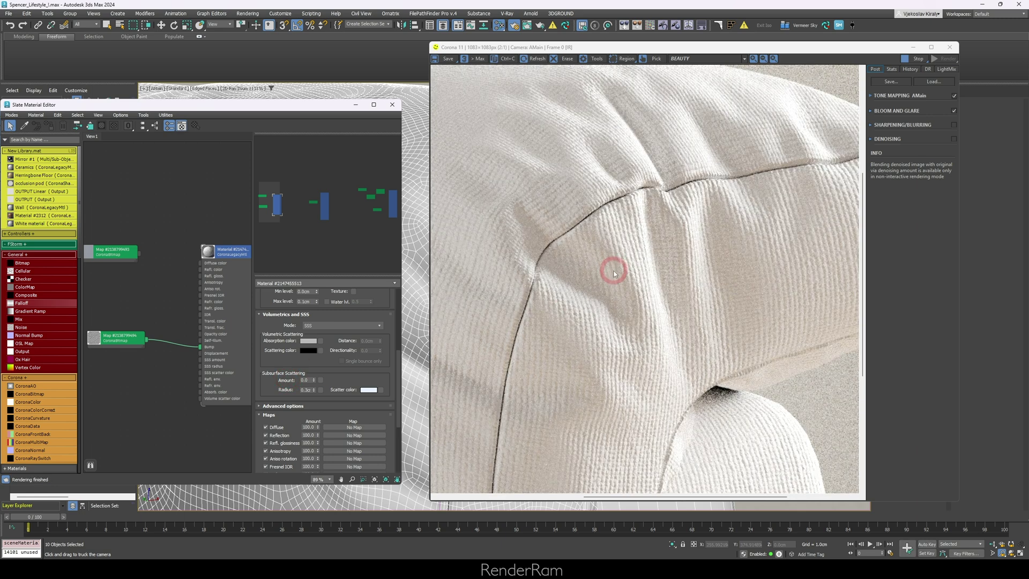
pyautogui.doubleClick(294, 380)
pyautogui.press('Return')
pyautogui.click(689, 294)
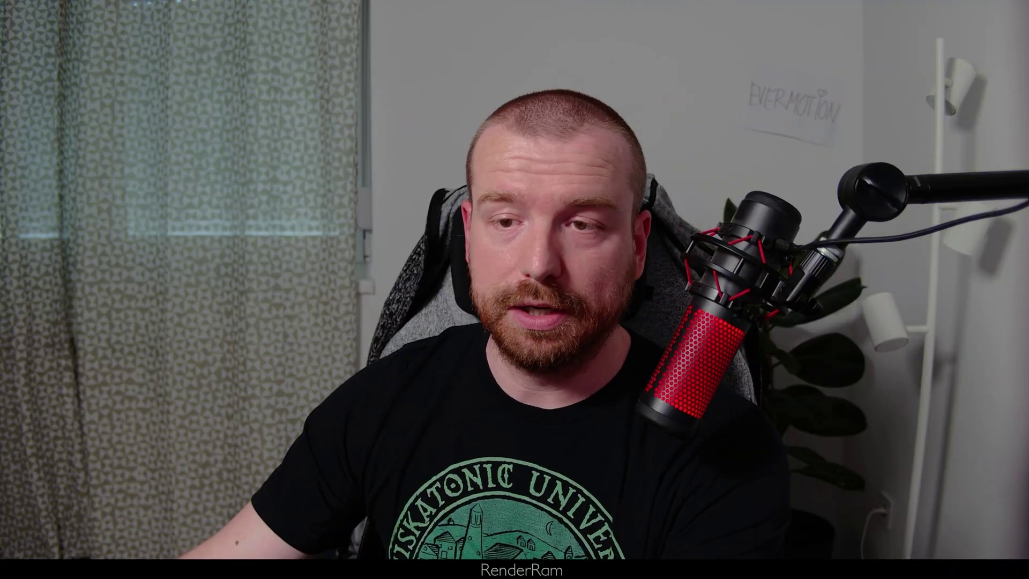
# Reconnect the woven texture to Diffuse, leave Bump unconnected, and re-render in Corona.
pyautogui.click(320, 323)
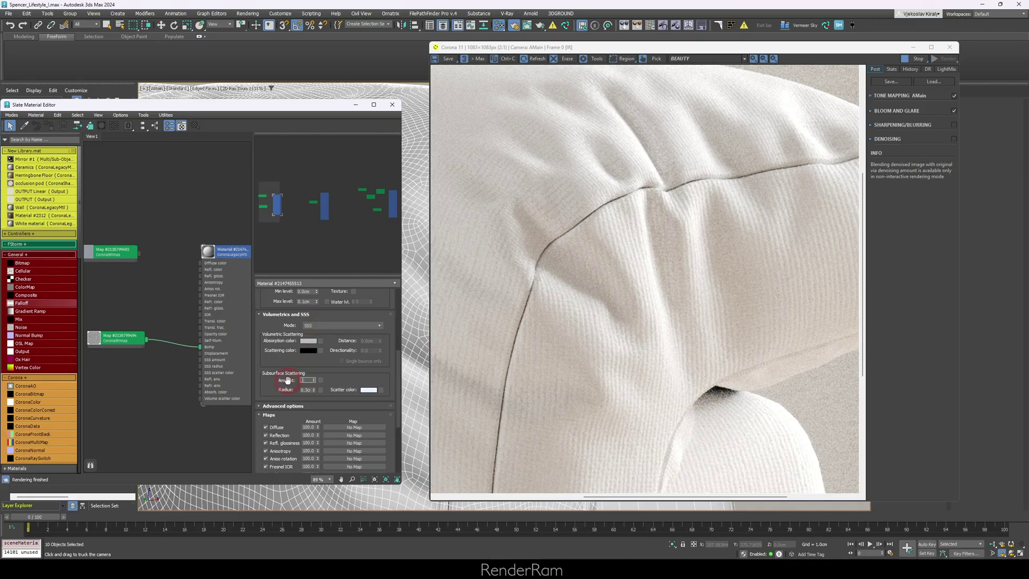
pyautogui.press('Return')
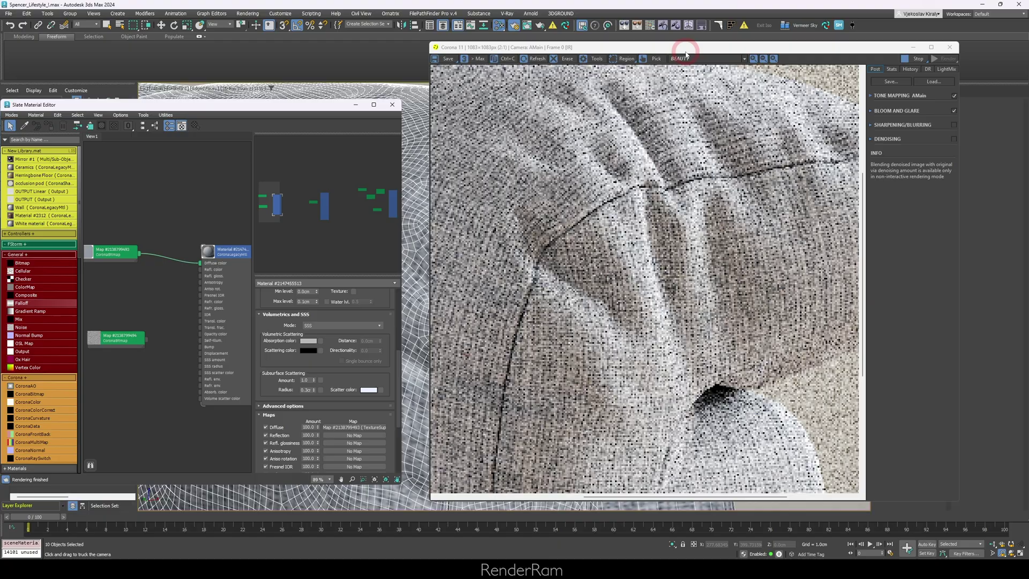
pyautogui.moveTo(682, 46); pyautogui.dragTo(536, 82)
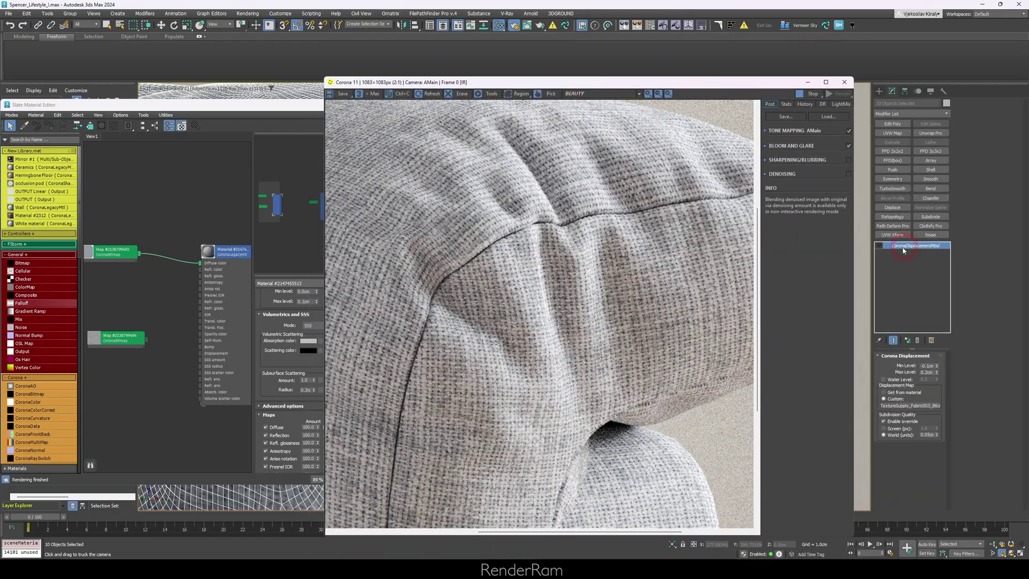
# Disable the armchair's CoronaDisplacementMod and re-render the armrest close-up without displacement.
pyautogui.moveTo(132, 342)
pyautogui.mouseDown()
pyautogui.moveTo(222, 348)
pyautogui.moveTo(145, 351)
pyautogui.mouseUp()
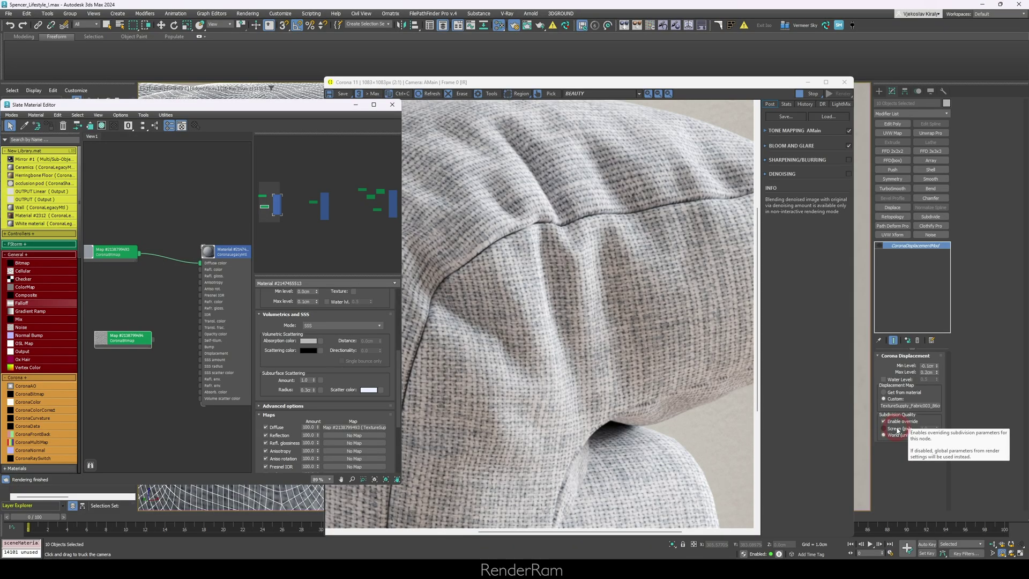
pyautogui.click(879, 246)
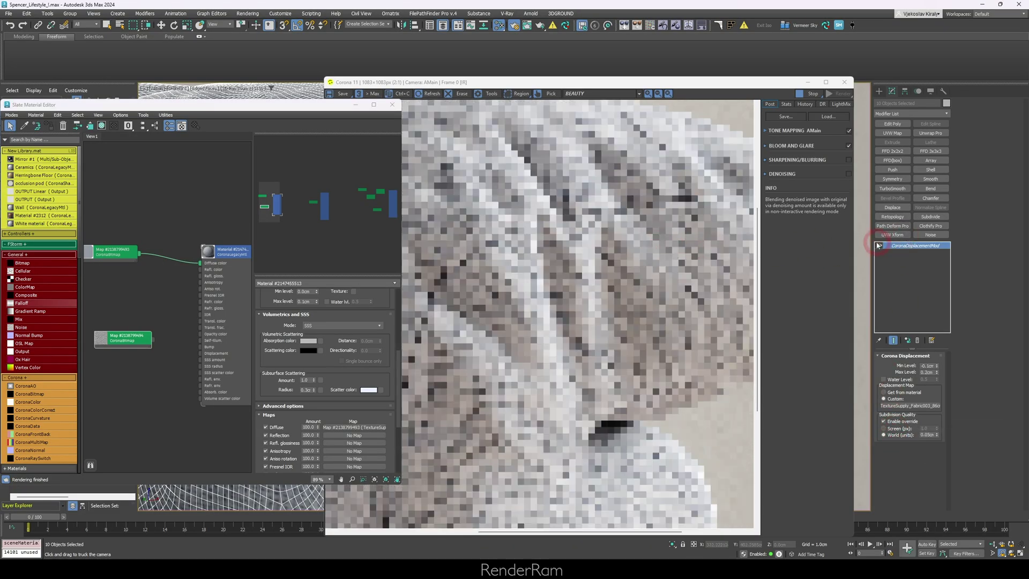
pyautogui.click(544, 327)
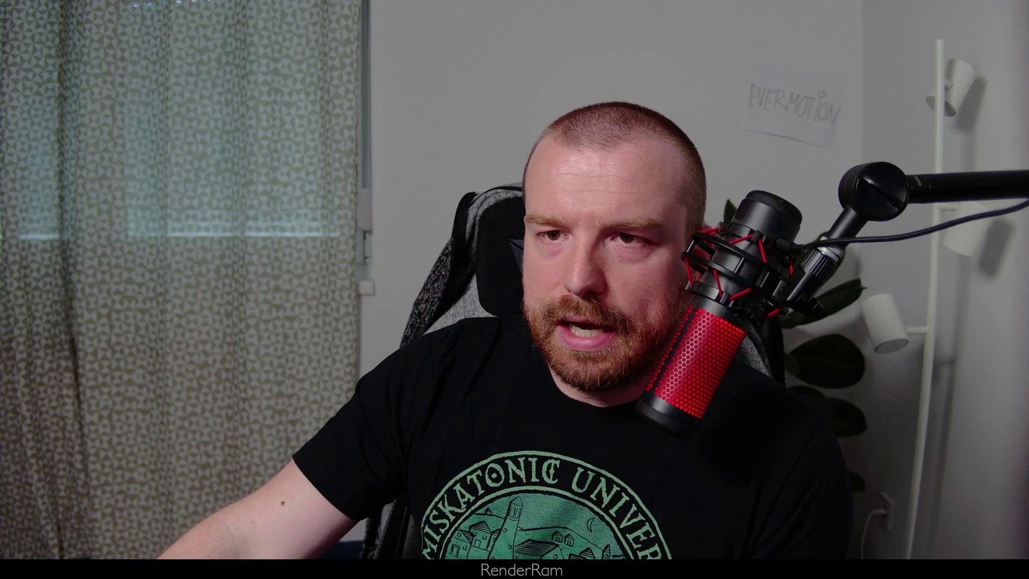
pyautogui.click(280, 386)
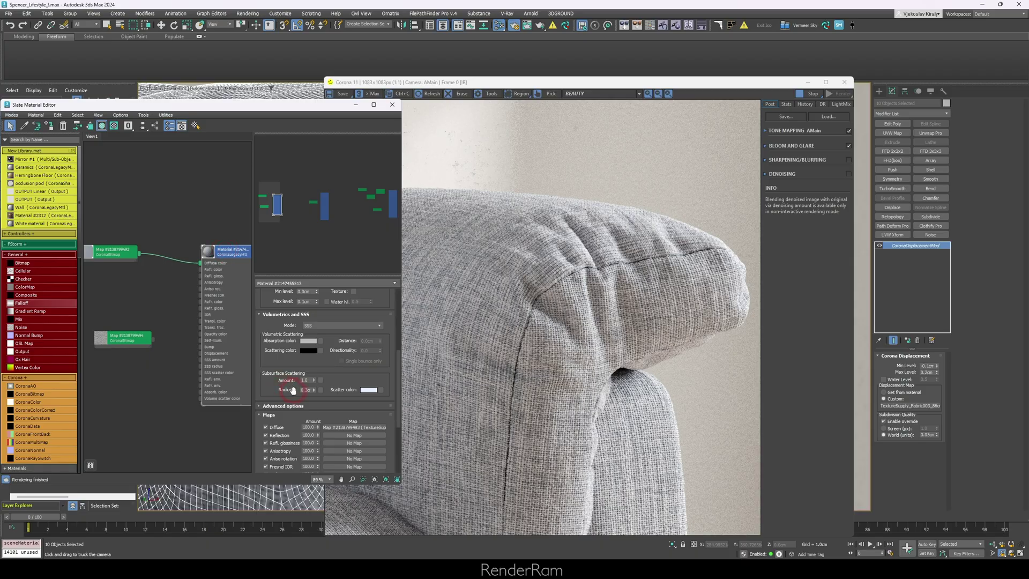
pyautogui.click(305, 390)
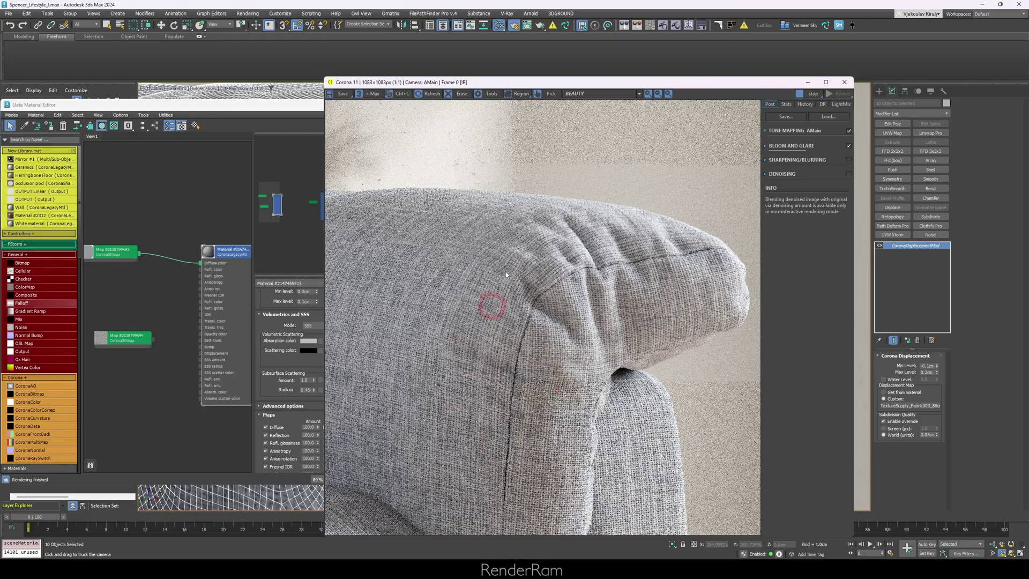
# Show the reference sofa photo 4.jpg in the image viewer.
pyautogui.hotkey('alt', 'Tab')
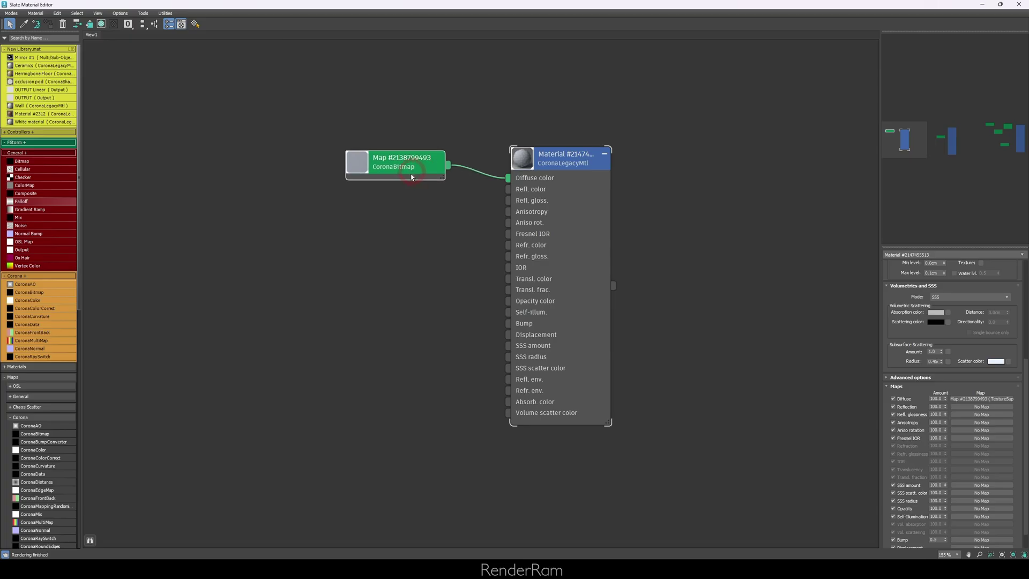
# Select the woven fabric diffuse map node and compare it with reference photo 4.jpg.
pyautogui.click(410, 183)
pyautogui.click(639, 225)
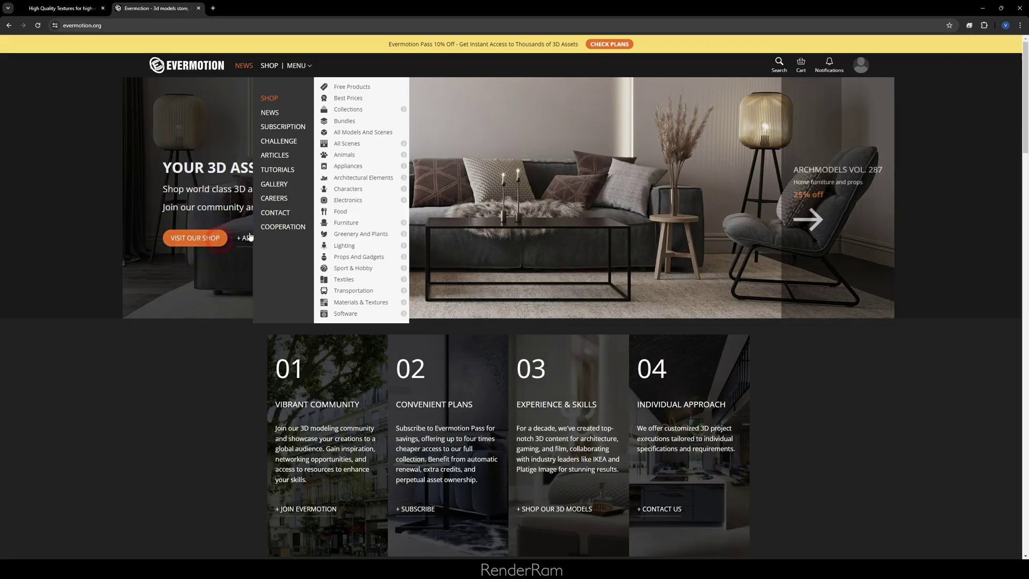
pyautogui.click(207, 278)
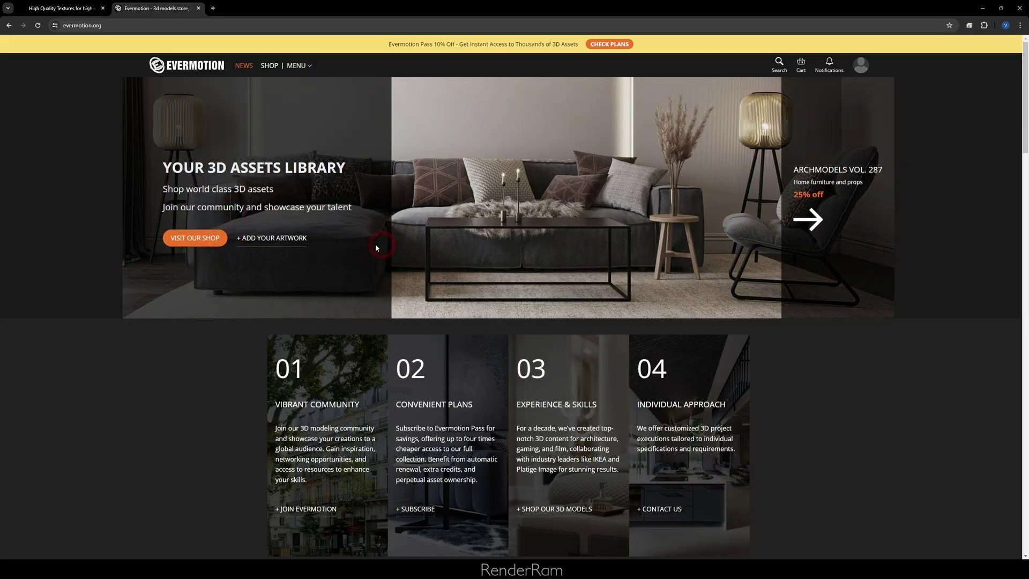
# On the Evermotion homepage, go down to Shop Categories and open the Collections tile.
pyautogui.scroll(-5, 424, 210)
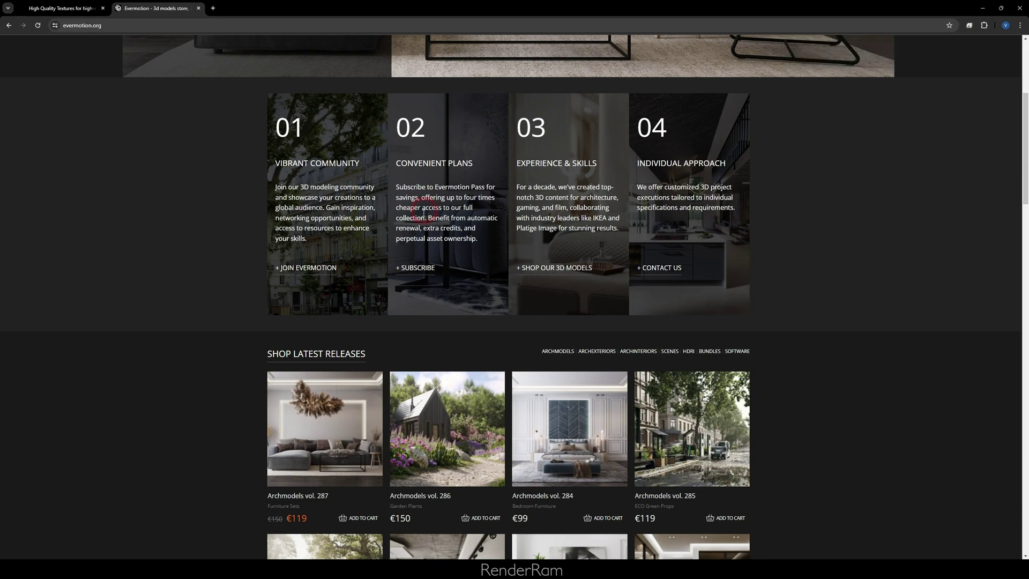
pyautogui.scroll(-4, 424, 210)
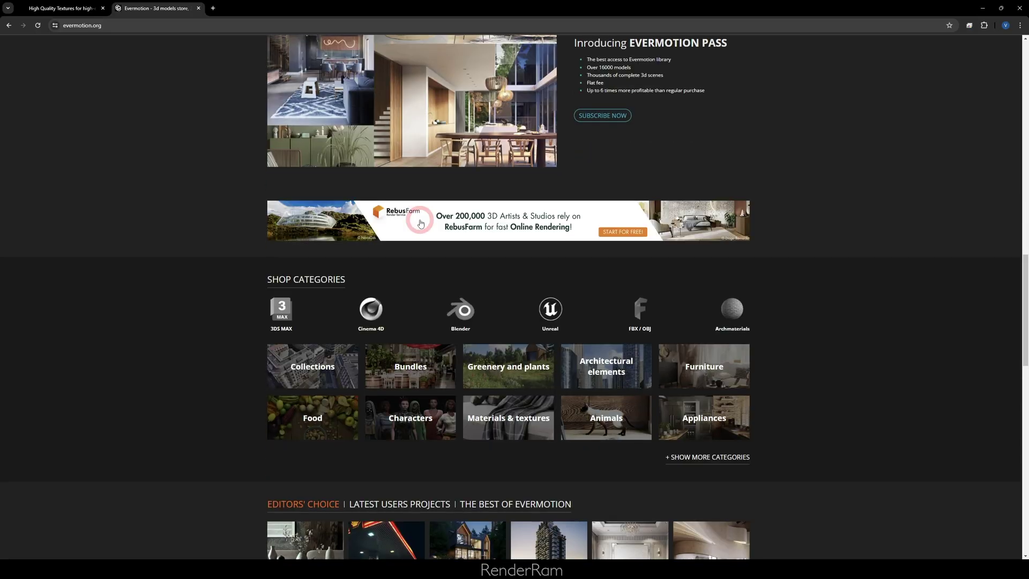
pyautogui.scroll(-5, 420, 223)
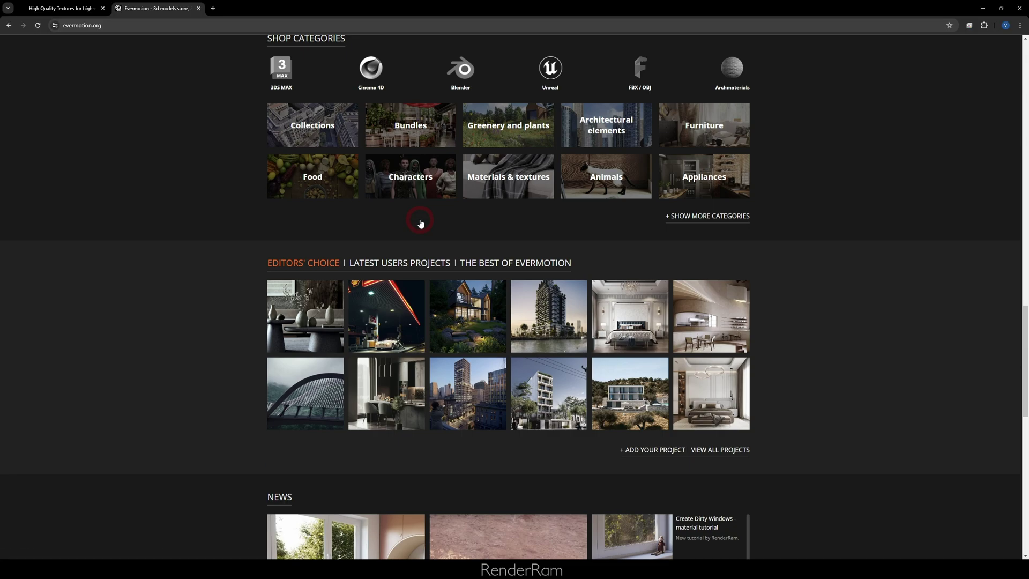
pyautogui.scroll(4, 402, 231)
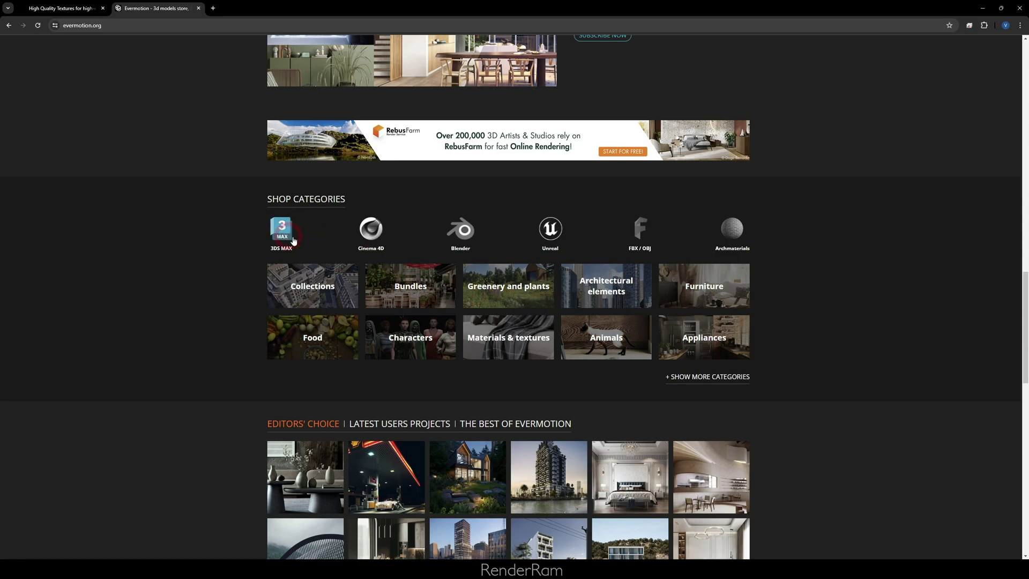
pyautogui.scroll(-10, 438, 343)
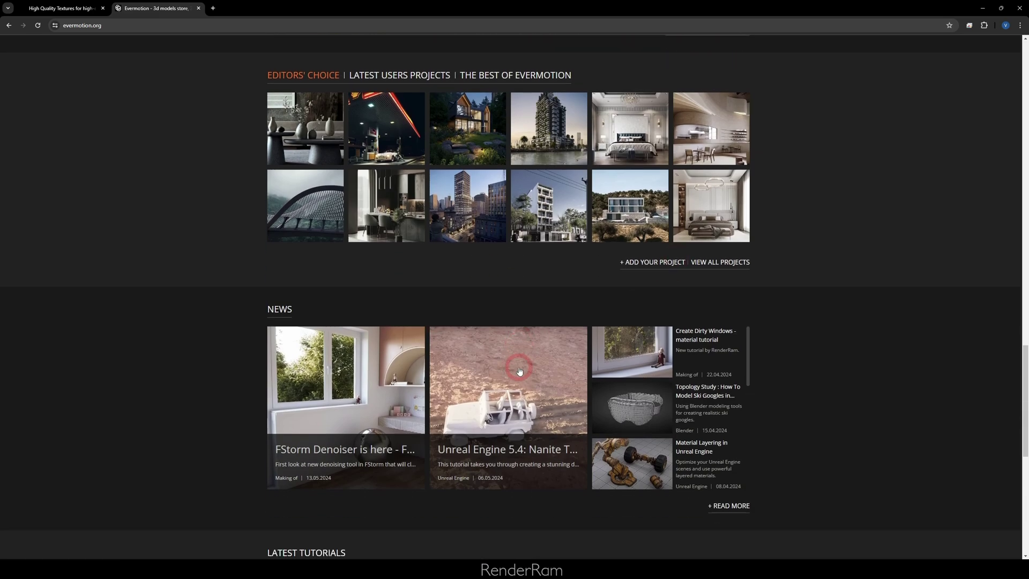
pyautogui.scroll(-4, 463, 474)
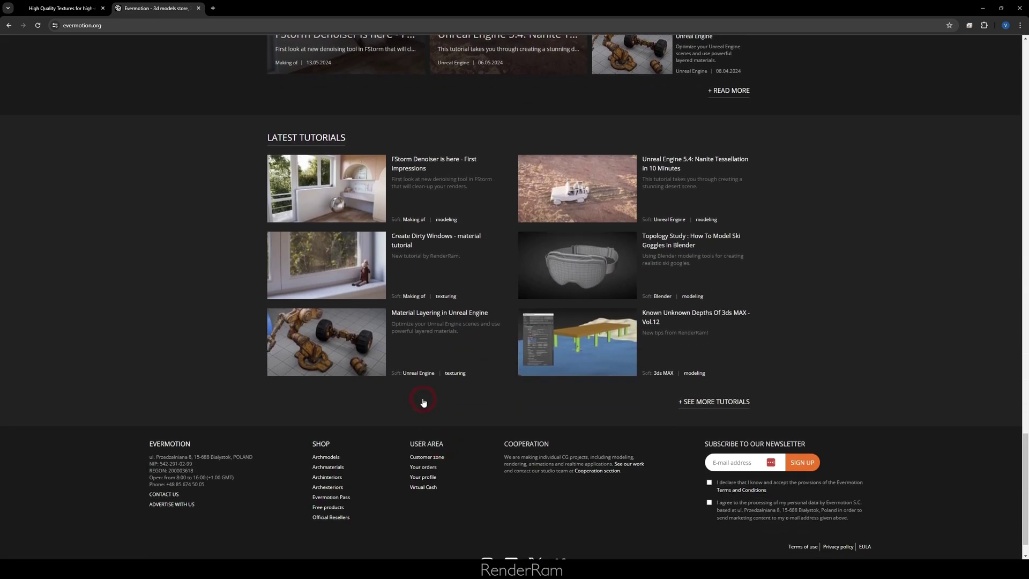
pyautogui.scroll(11, 425, 401)
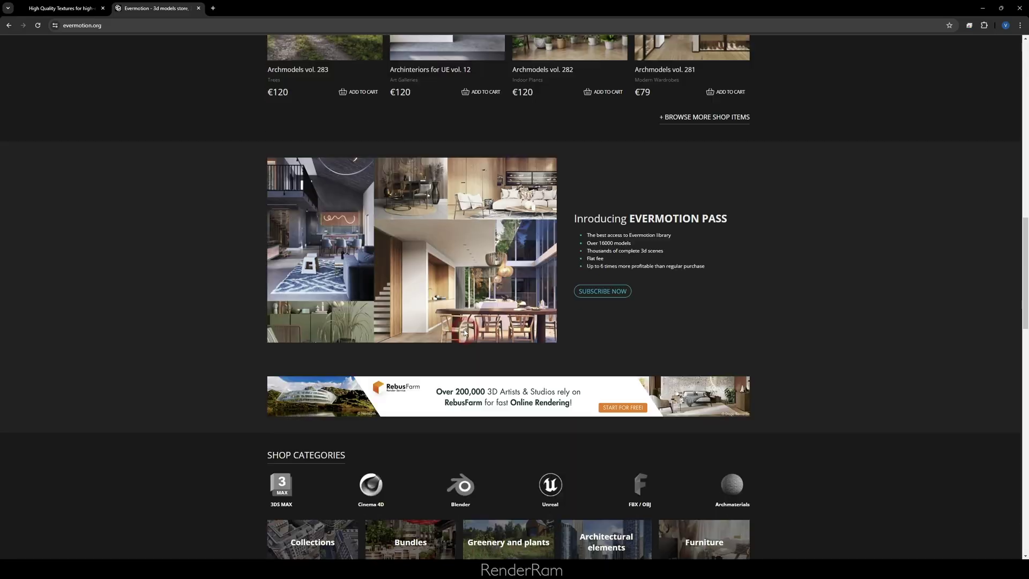
pyautogui.scroll(-2, 448, 409)
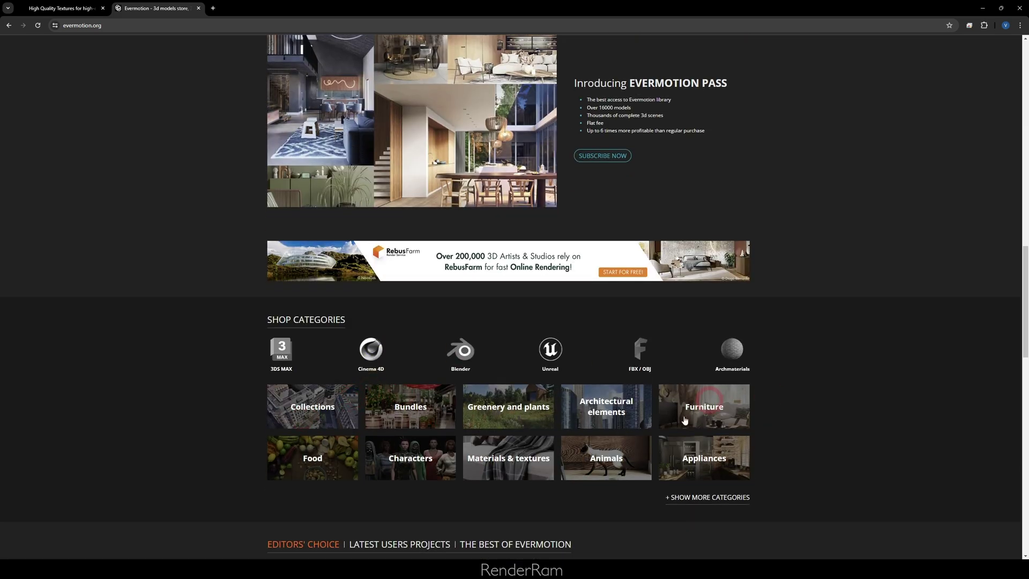
pyautogui.scroll(-3, 476, 402)
pyautogui.click(337, 246)
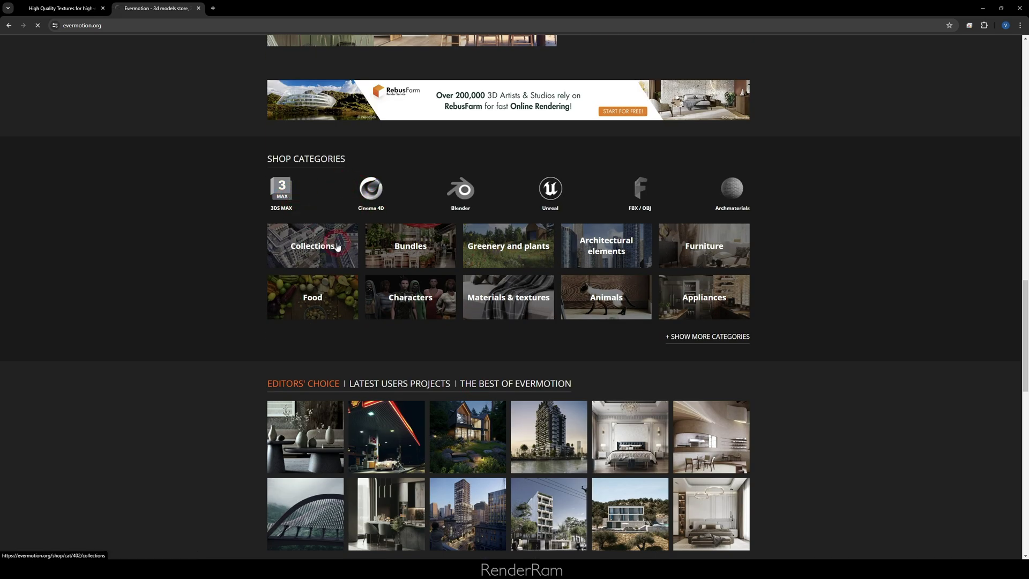
pyautogui.scroll(-8, 515, 294)
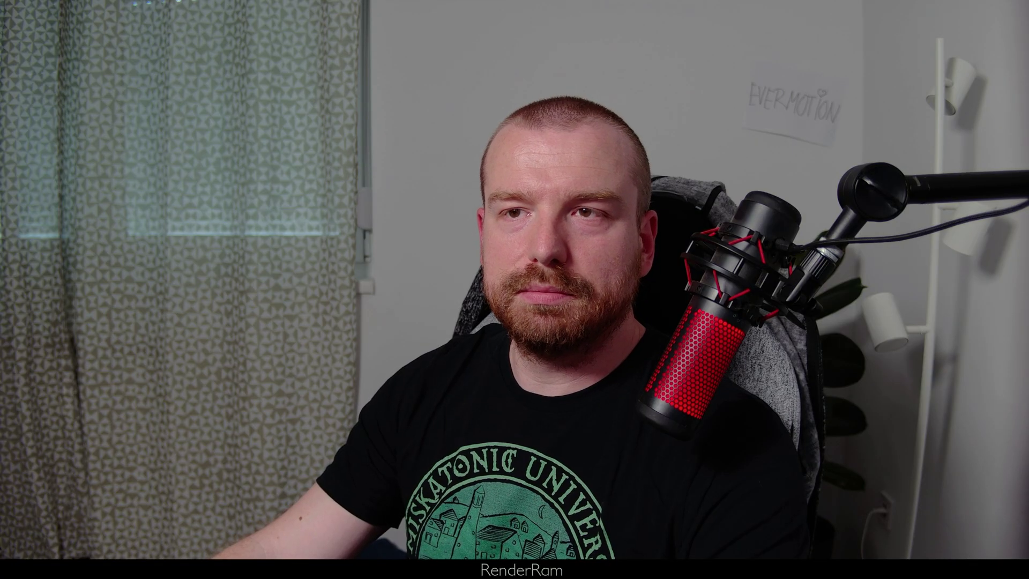